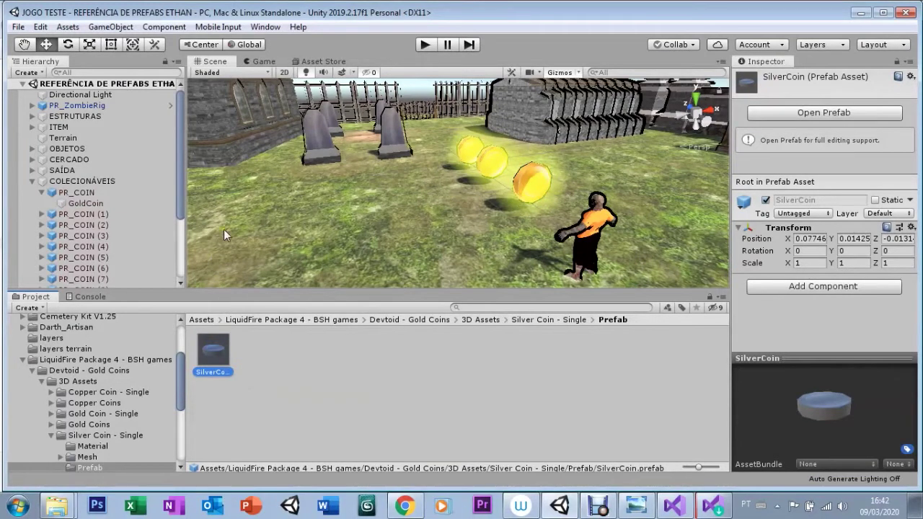
- Select the gold coins PR_COIN through PR_COIN (17) under COLECIONÁVEIS and delete them
left_click(200, 319)
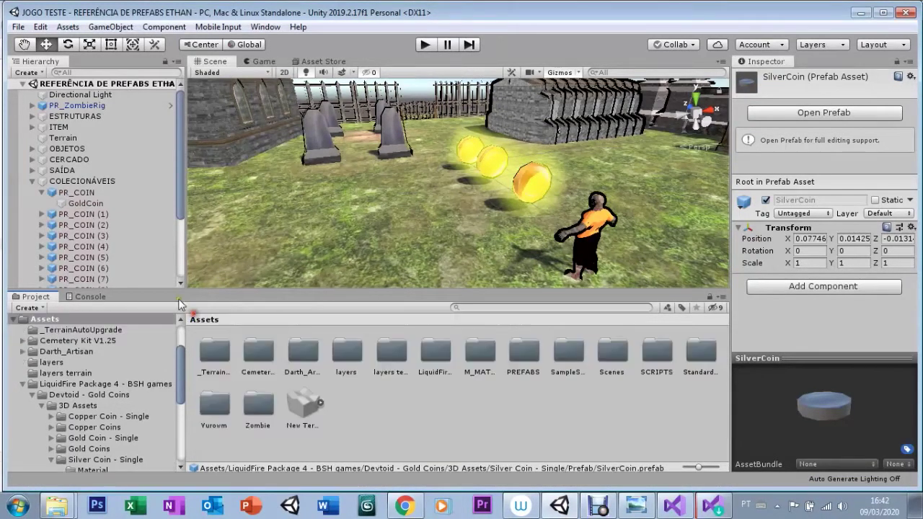
left_click(161, 192)
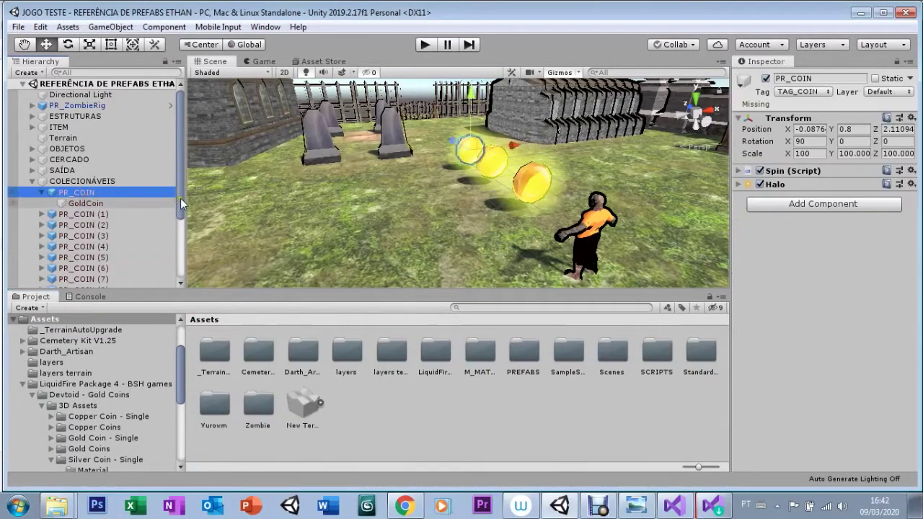
left_click_drag(180, 198, 198, 287)
left_click(101, 285, "shift")
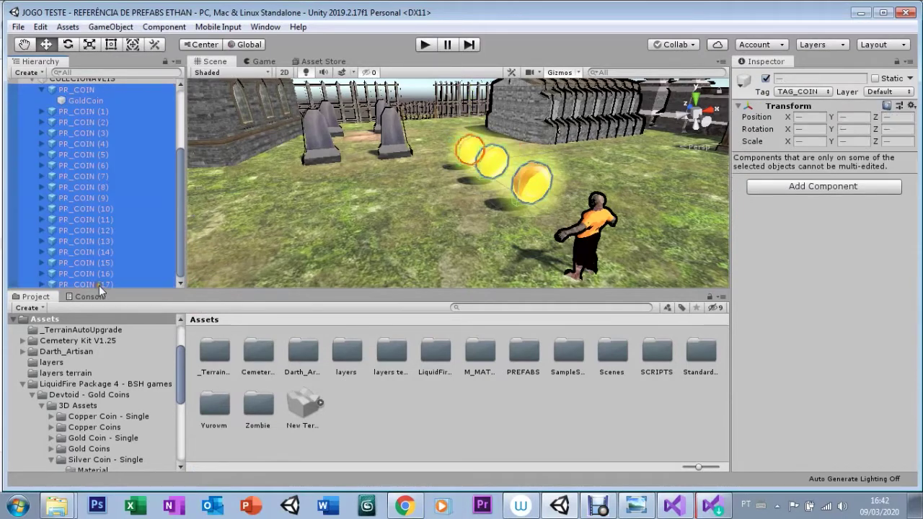
key("Delete")
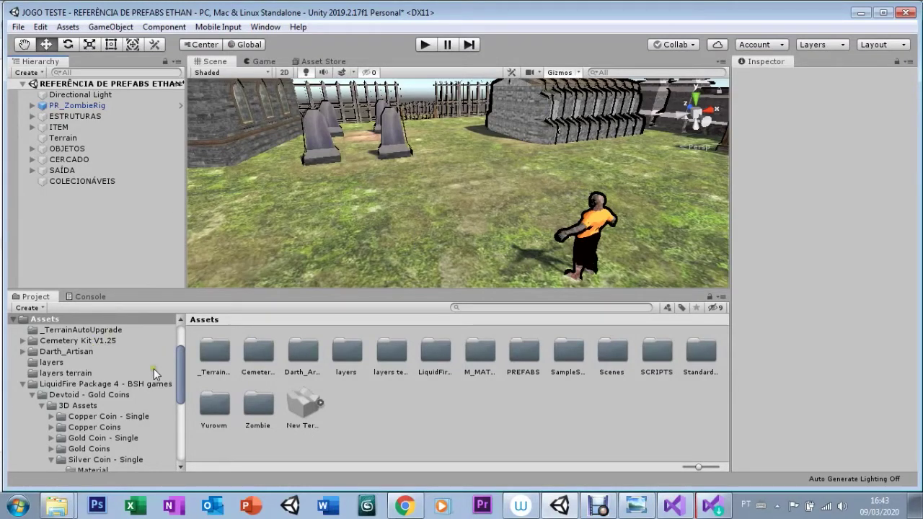
- Browse LiquidFire Package 4's silver coin assets to the Silver Coin - Single Prefab folder
left_click(106, 386)
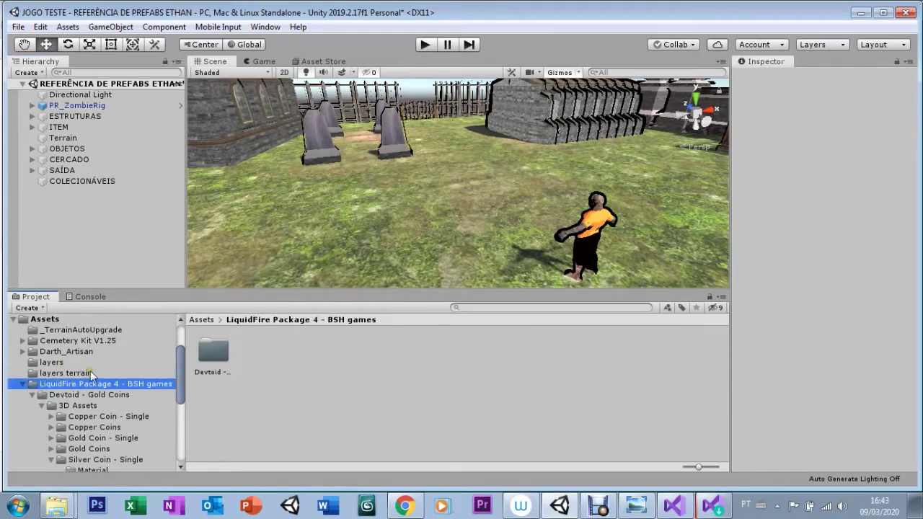
left_click_drag(180, 397, 181, 426)
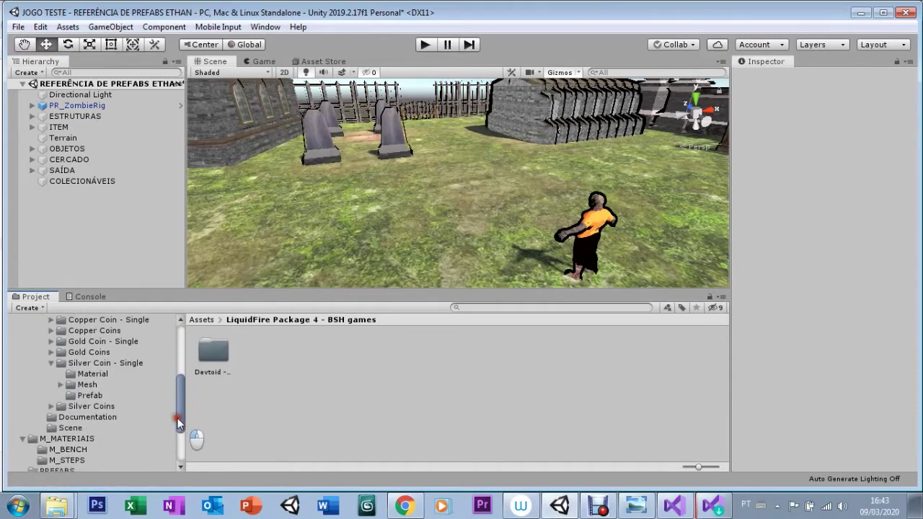
left_click(76, 406)
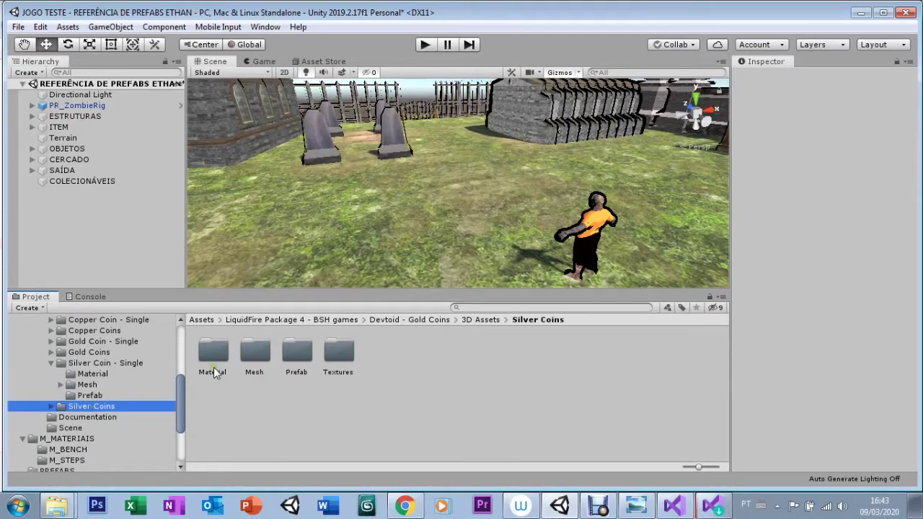
double_click(300, 356)
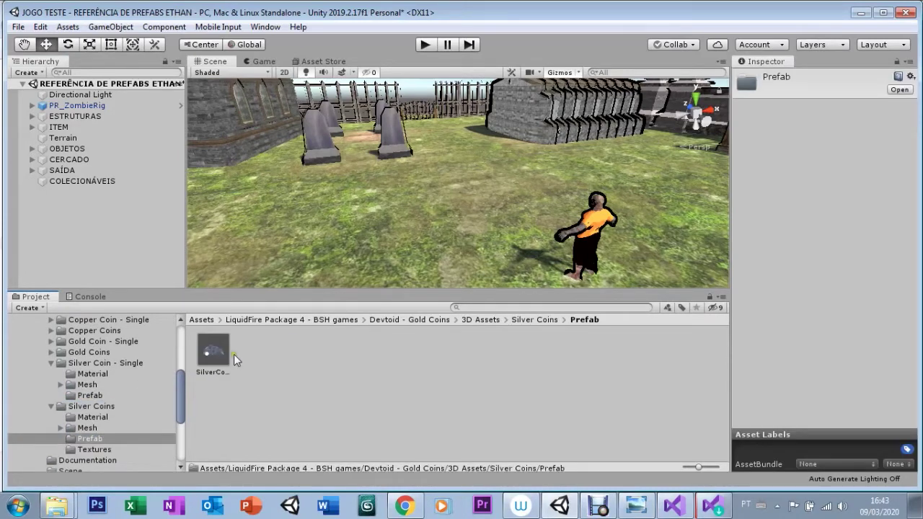
left_click(218, 374)
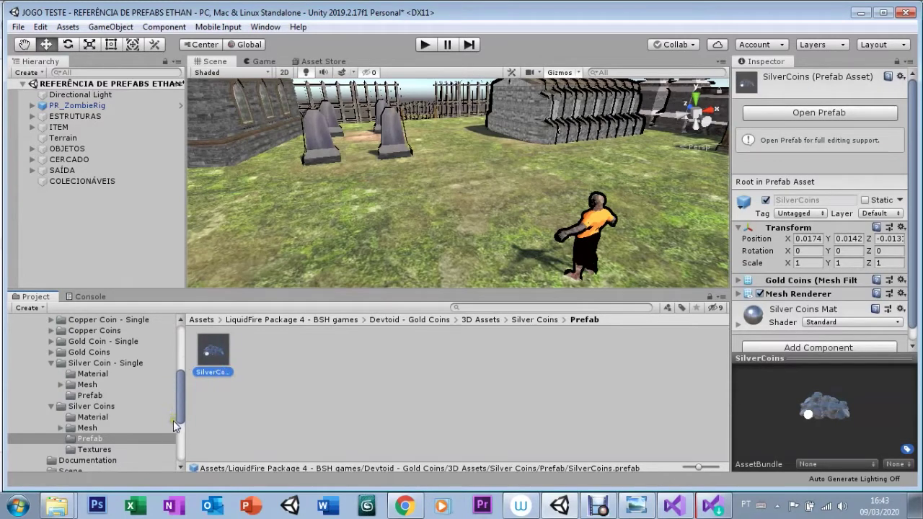
mouse_move(178, 408)
left_mouse_down()
mouse_move(180, 427)
mouse_move(180, 418)
left_mouse_up()
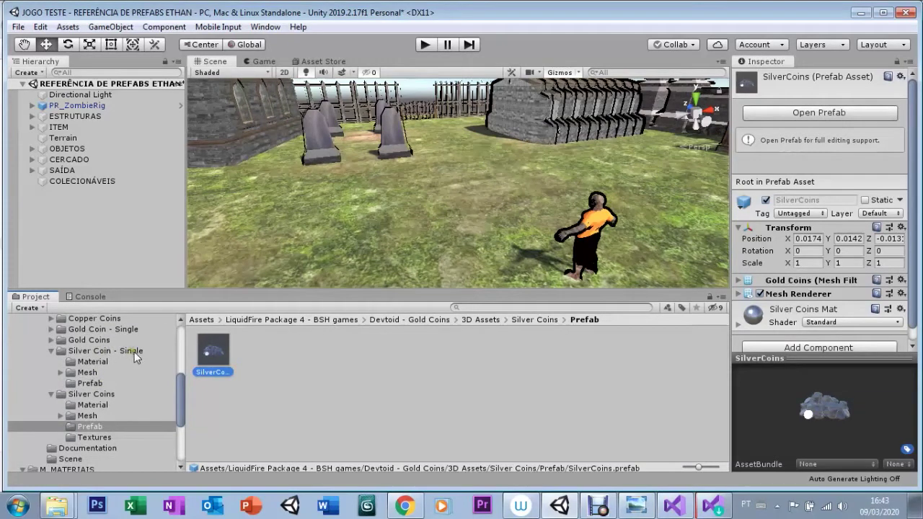
left_click(83, 383)
left_click_drag(213, 351, 425, 187)
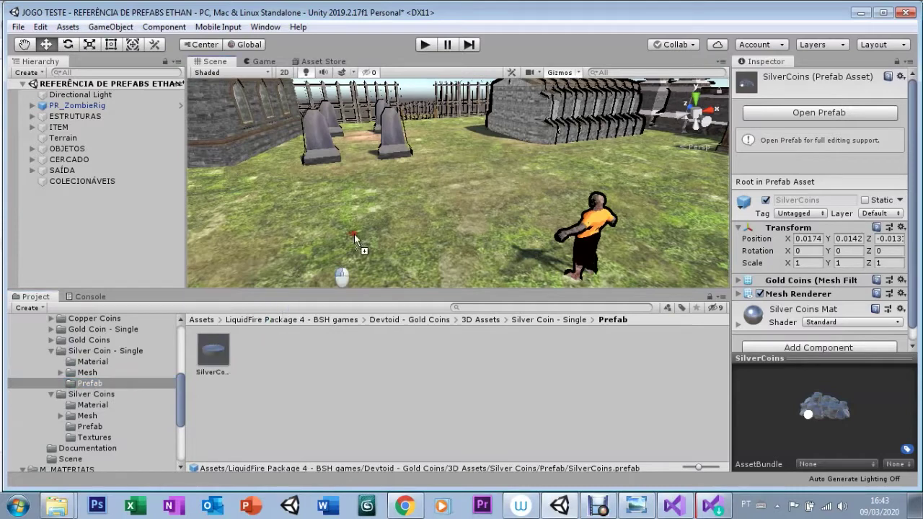
- Drop the SilverCoin prefab into the graveyard scene and expand it to reveal its child mesh
left_click_drag(425, 188, 449, 192)
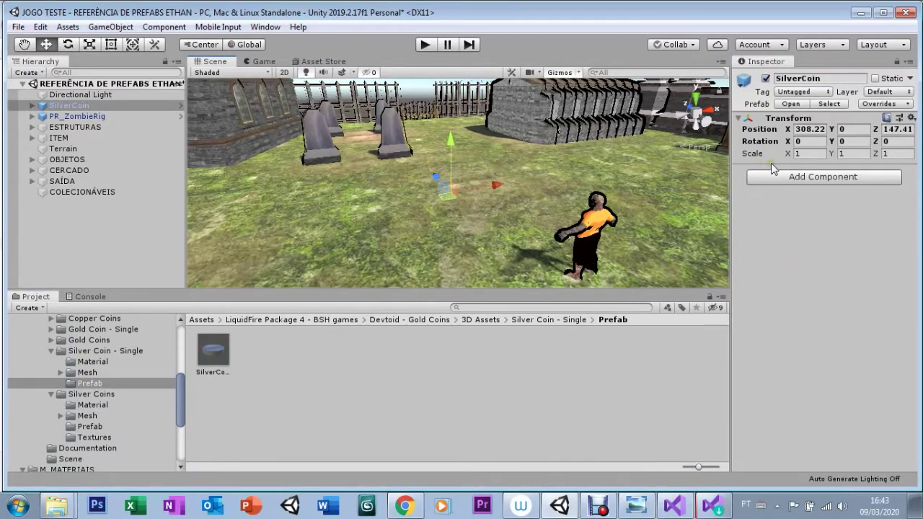
left_click(798, 154)
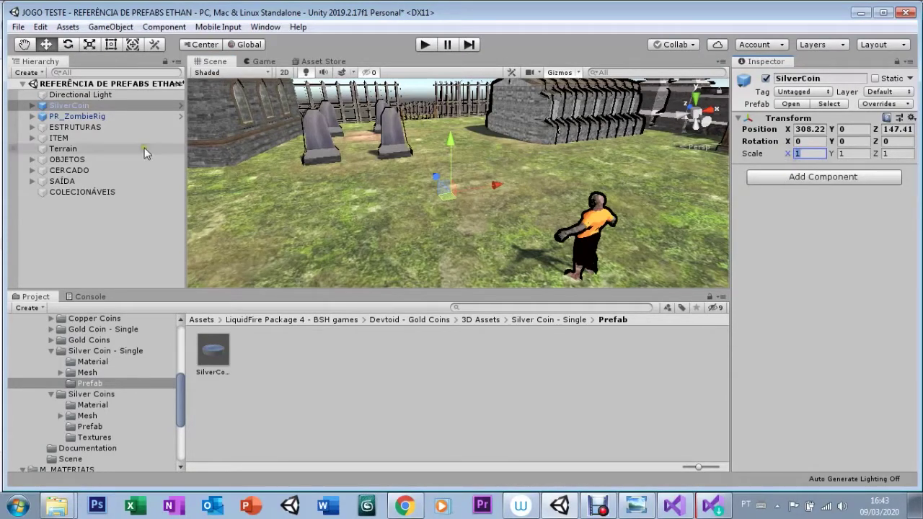
left_click_drag(37, 117, 50, 119)
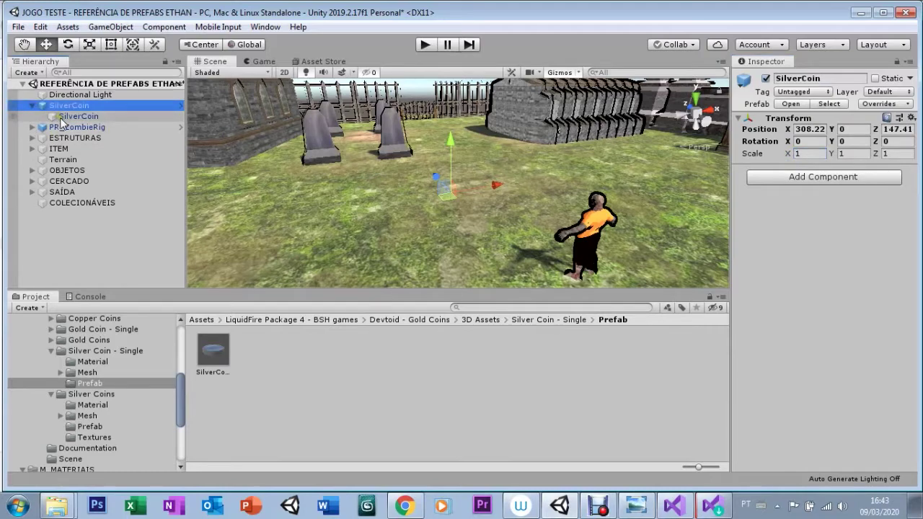
left_click(63, 118)
left_click(59, 106)
left_click(55, 116)
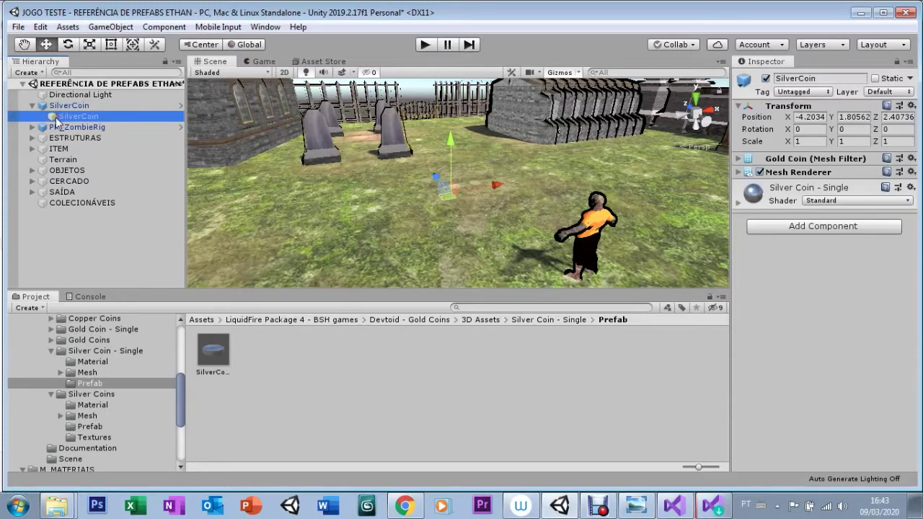
- Compare the parent SilverCoin and its child SilverCoin mesh in the Inspector
left_click(56, 106)
left_click(32, 106)
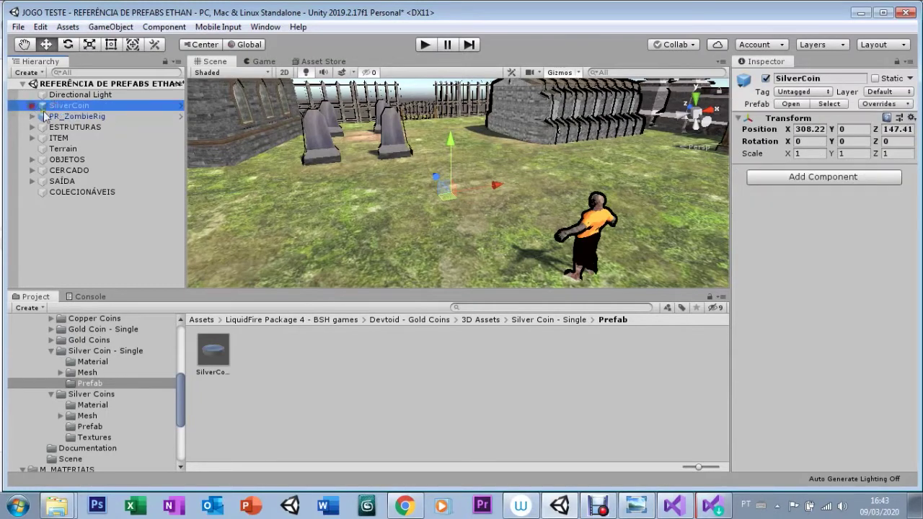
left_click(31, 106)
left_click(58, 116)
left_click(59, 106)
left_click(58, 115)
left_click(60, 107)
left_click(64, 116)
left_click(62, 108)
left_click(63, 117)
left_click(60, 106)
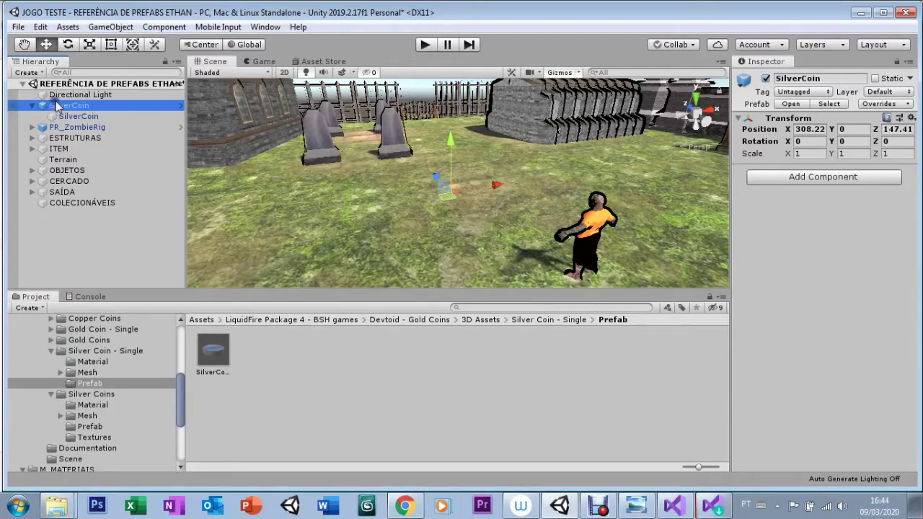
- Unpack the SilverCoin prefab and move the child SilverCoin mesh out to scene root
right_click(56, 106)
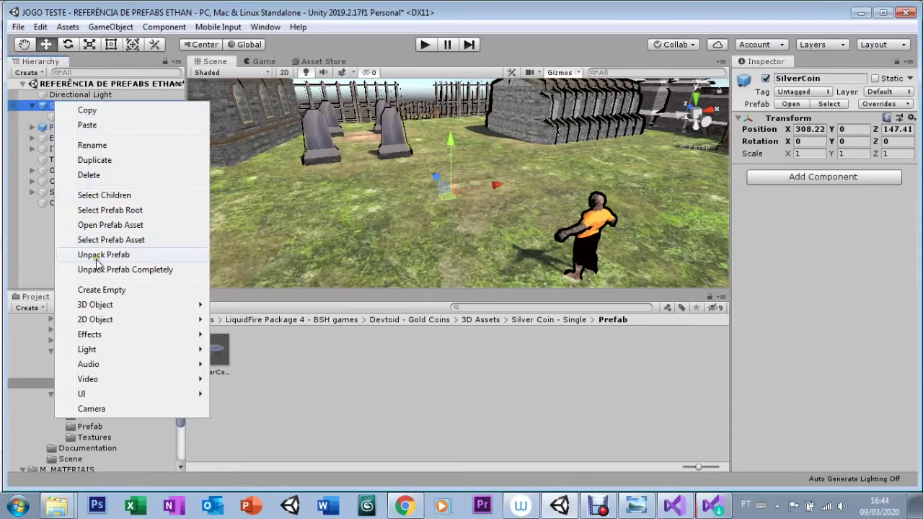
left_click(96, 255)
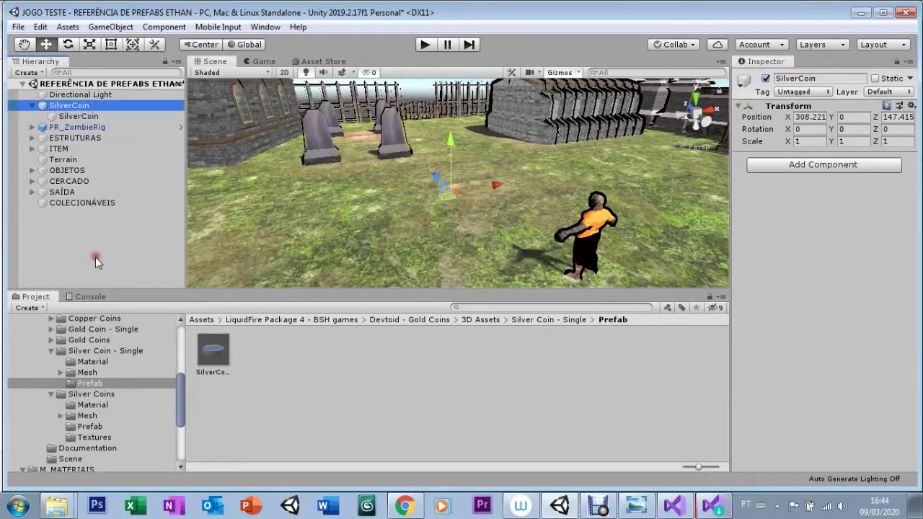
left_click(54, 118)
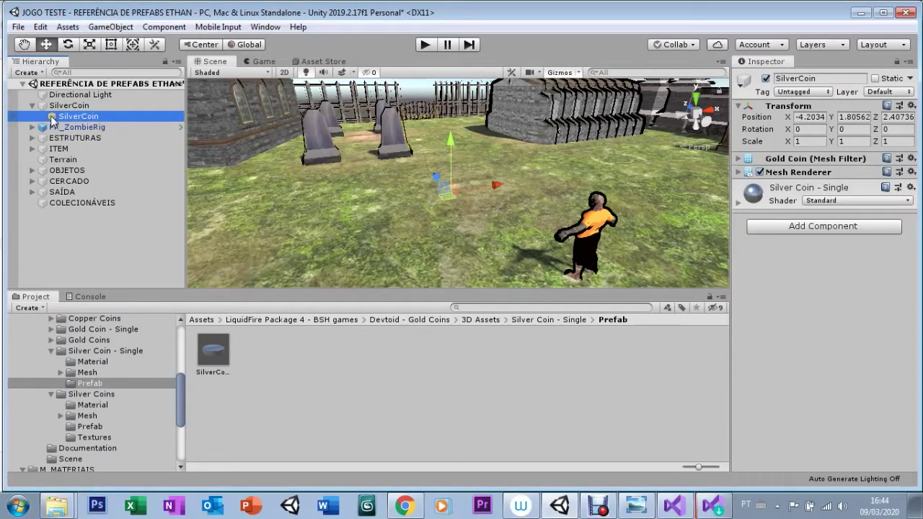
left_click_drag(52, 119, 64, 107)
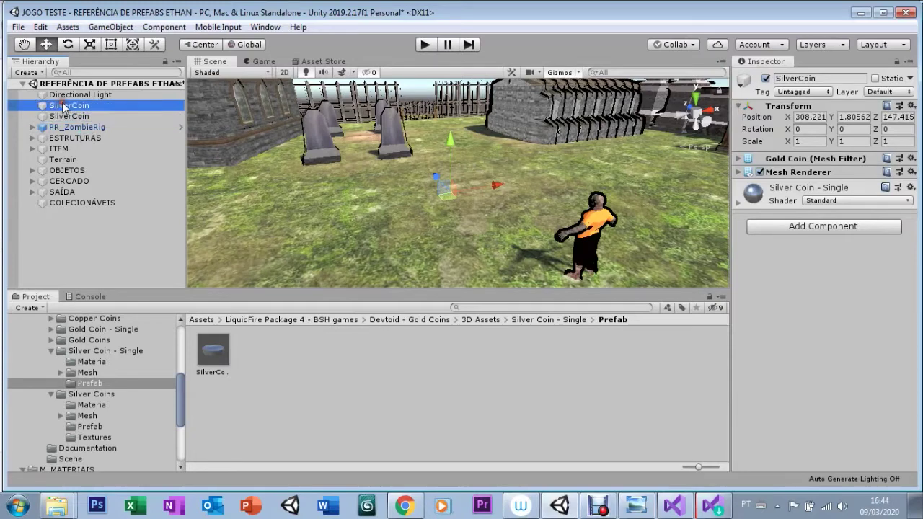
- Delete the empty parent SilverCoin, leaving only the coin mesh selected
left_click(45, 117)
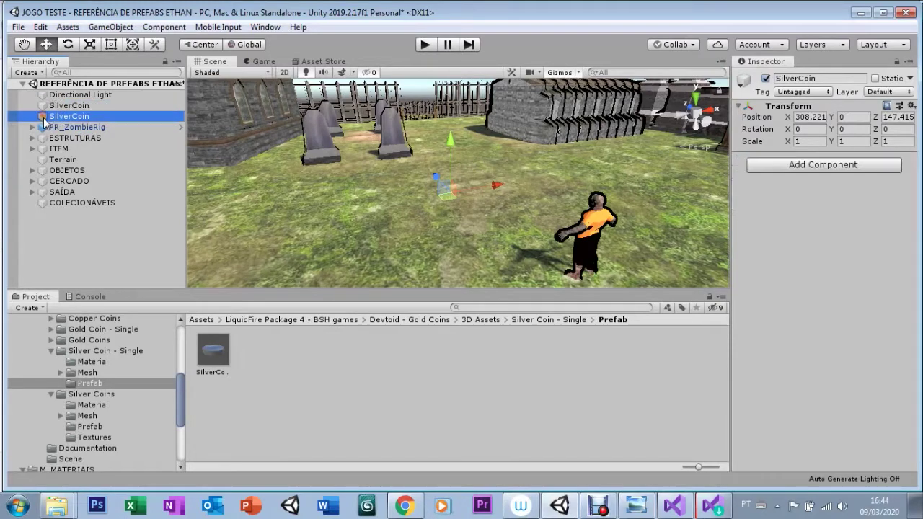
key("Delete")
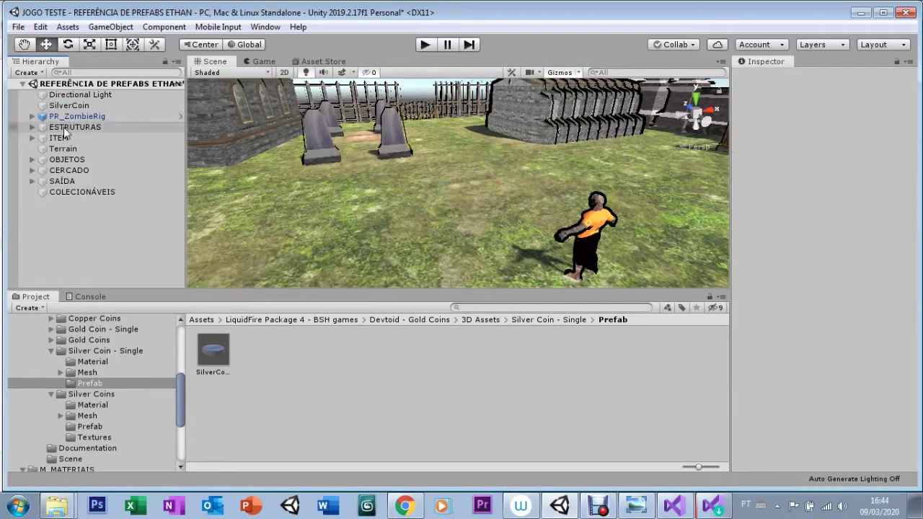
key("ctrl+z")
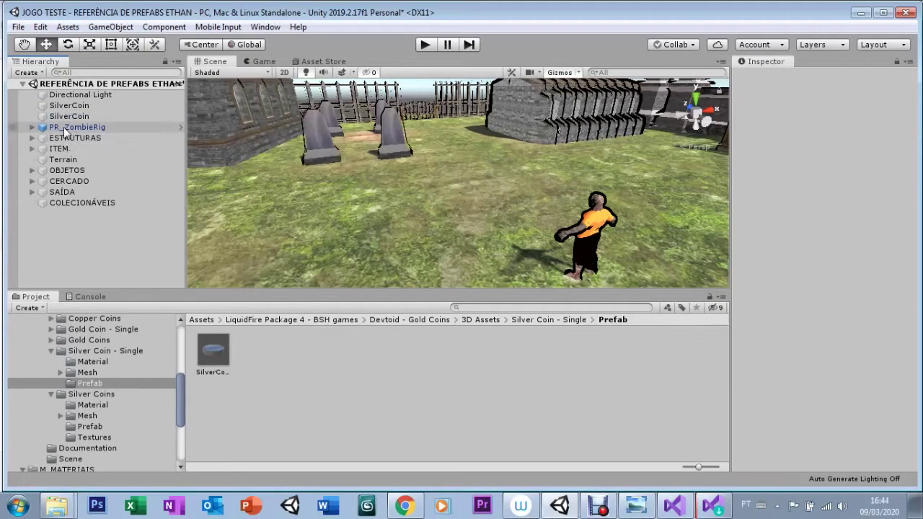
left_click(46, 117)
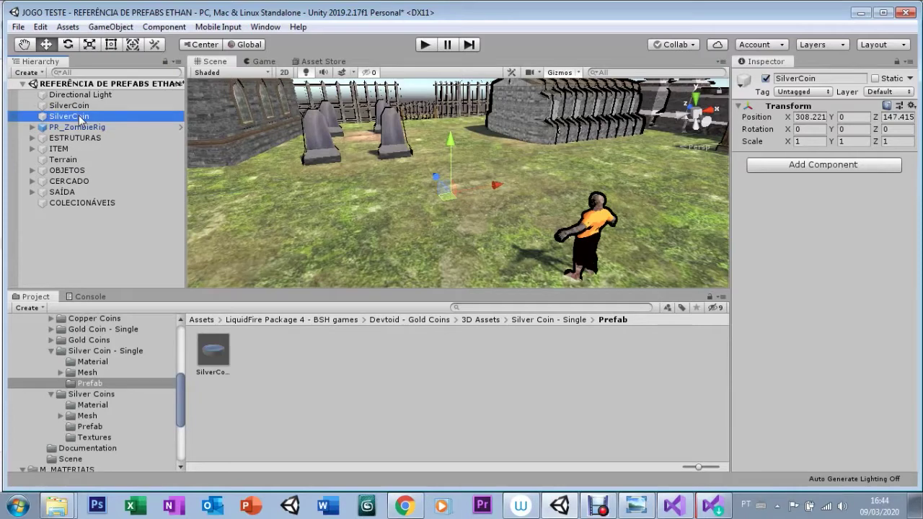
key("Delete")
left_click(52, 107)
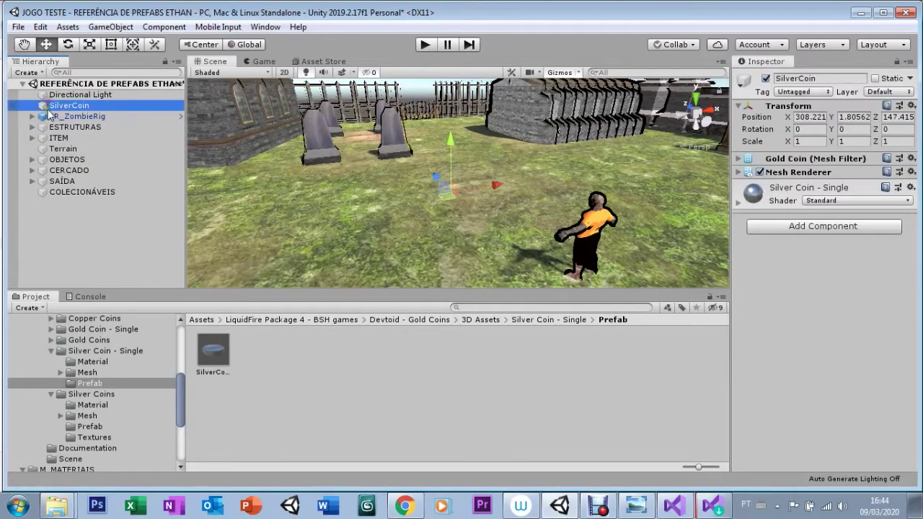
- Set the coin's scale to 50 on all axes and edit its X rotation
left_click(797, 142)
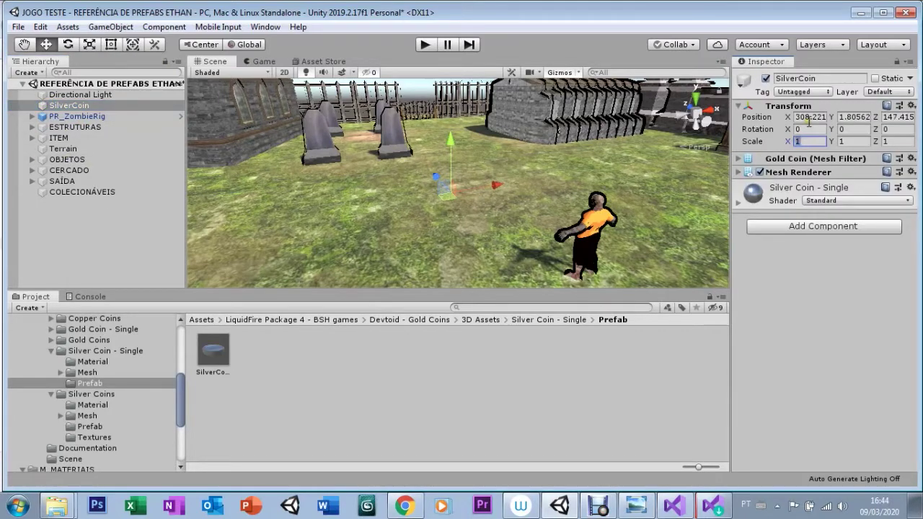
type("50")
key("Tab")
type("50")
key("Tab")
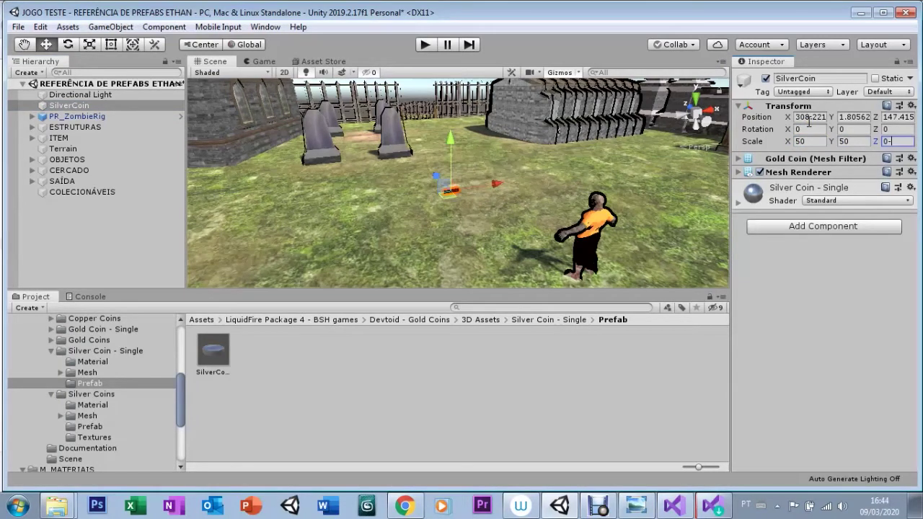
type("0")
left_click(806, 129)
type("9")
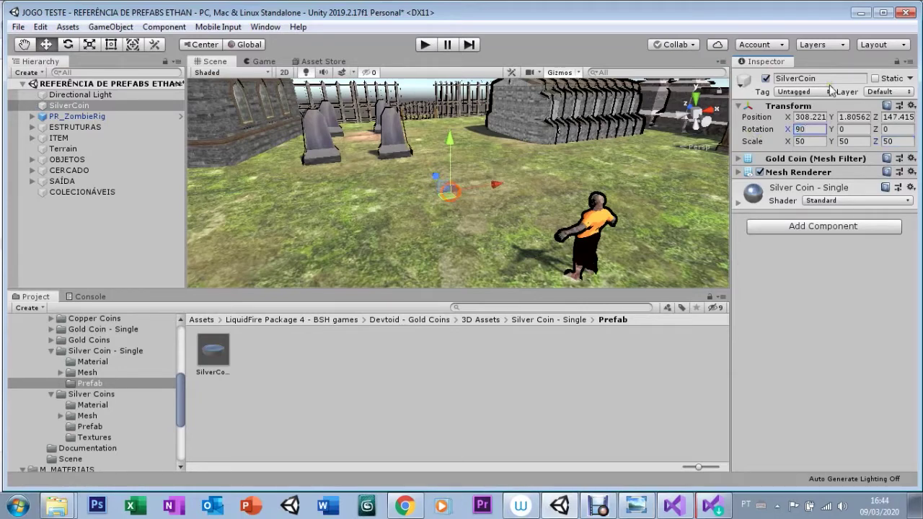
- Move the SilverCoin down near the ground and shift it along Z to 308.221, 0.68, 146.21
left_click_drag(451, 151, 434, 160)
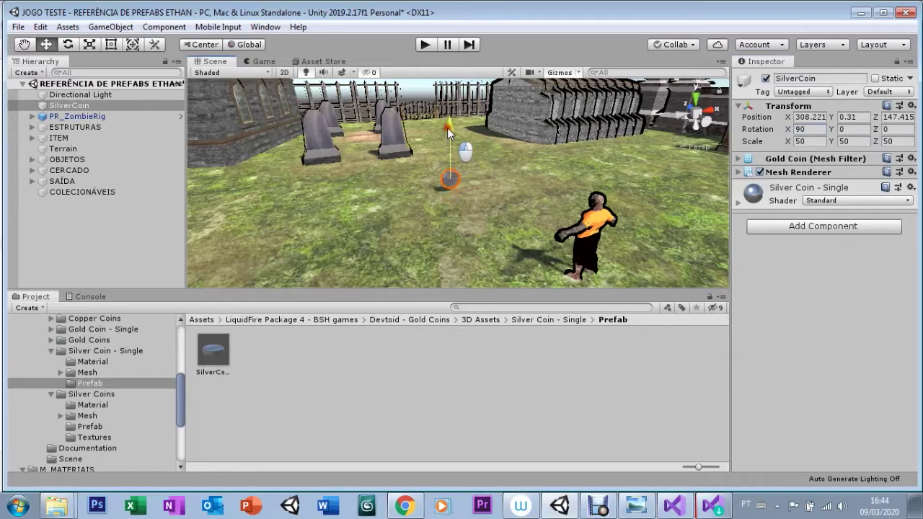
right_click_drag(343, 216, 361, 209)
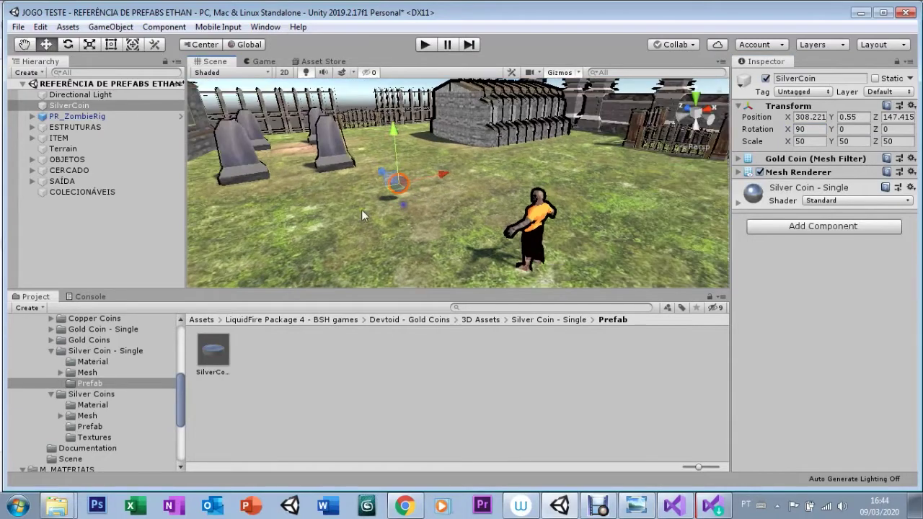
scroll(267, 210, "up", 1)
scroll(266, 209, "up", 2)
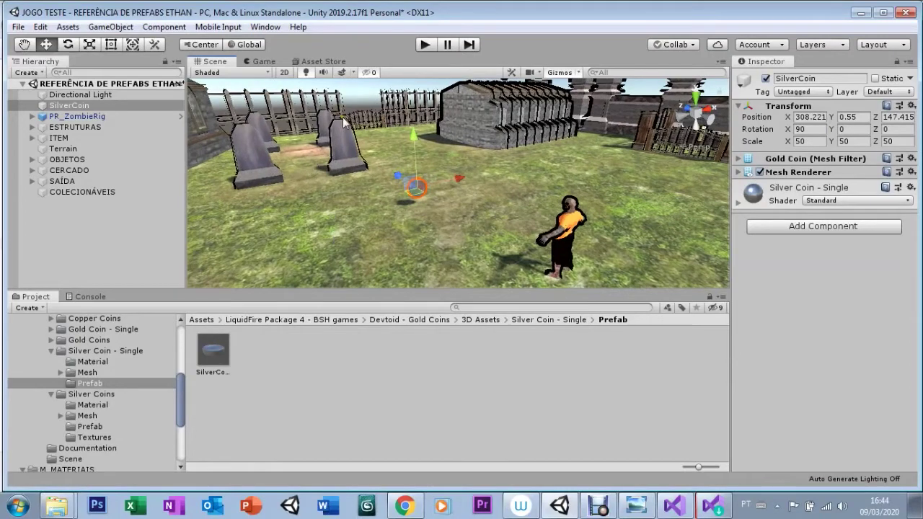
left_click_drag(402, 186, 485, 168)
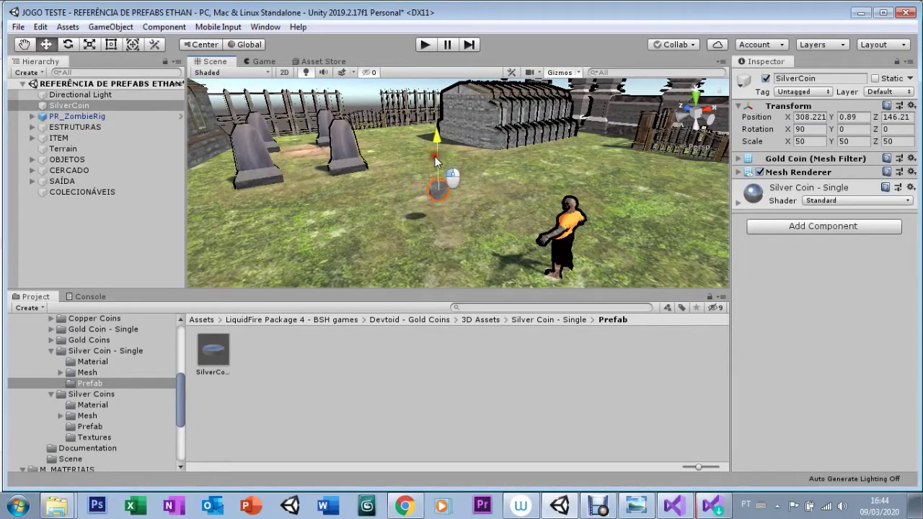
left_click_drag(434, 146, 439, 160)
- Scale the SilverCoin uniformly to 70 on X, Y and Z
left_click(801, 140)
type("7")
key("Tab")
type("780")
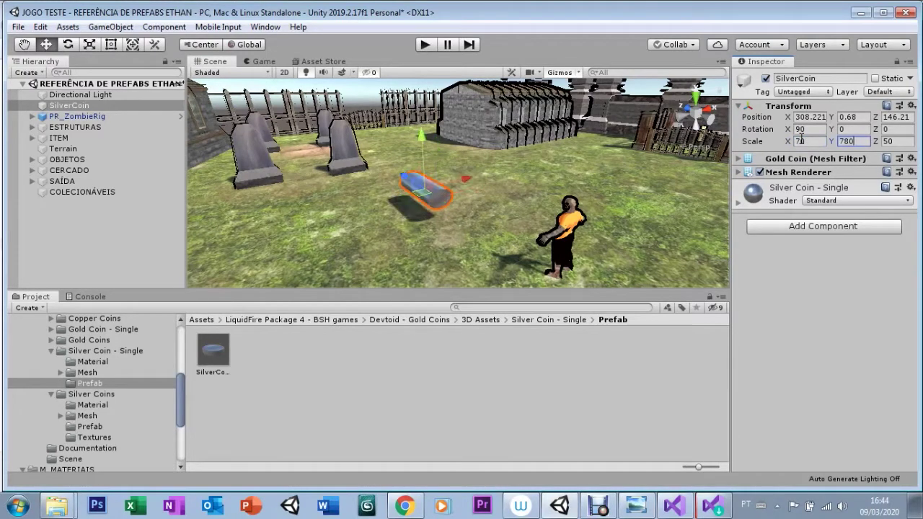
key("BackSpace")
key("BackSpace")
type("0")
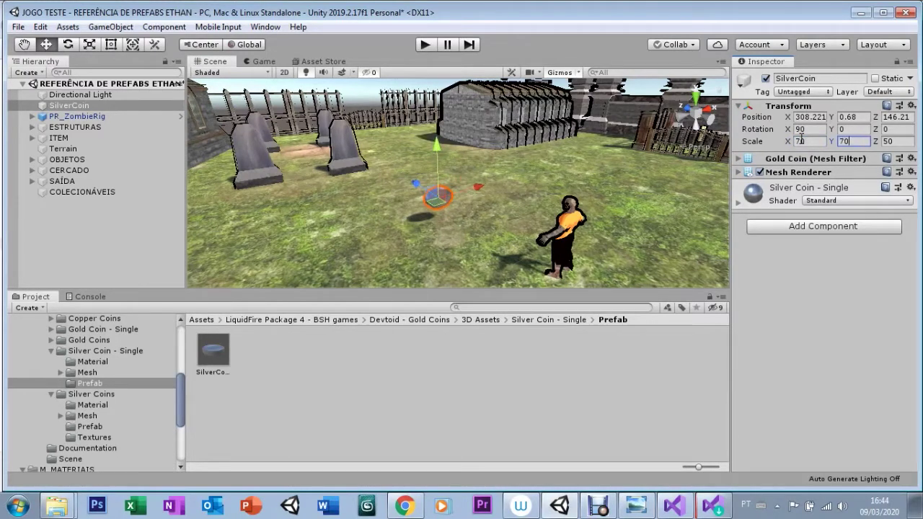
key("Tab")
type("70")
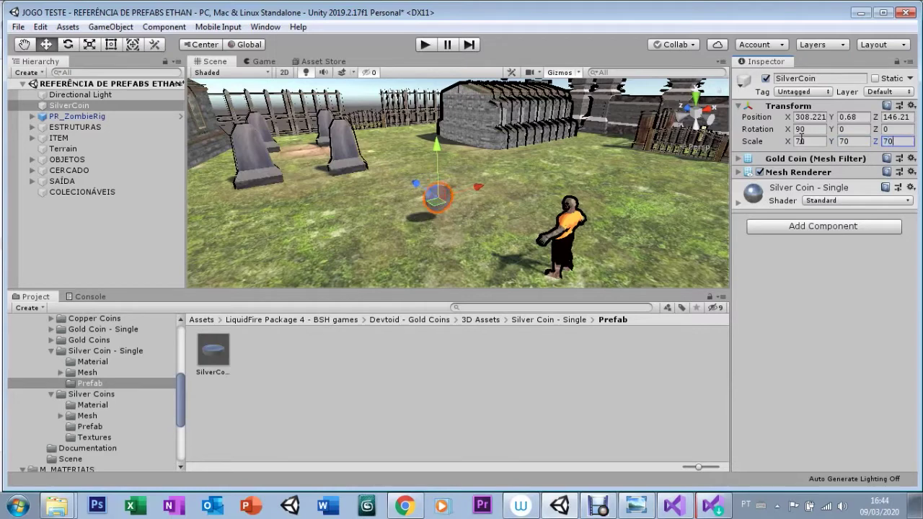
- Preview the coin through the game camera, then tag it TAG_COIN
left_click(259, 62)
left_click(228, 63)
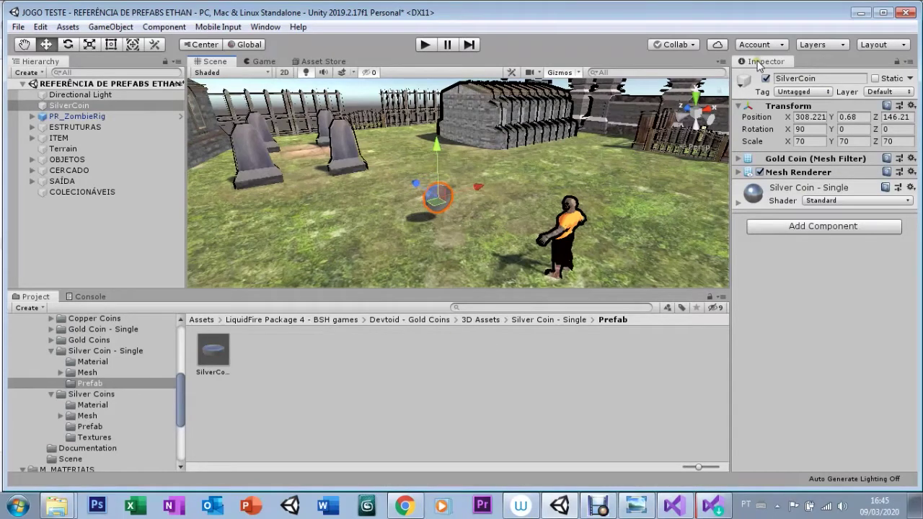
left_click(788, 93)
left_click(800, 207)
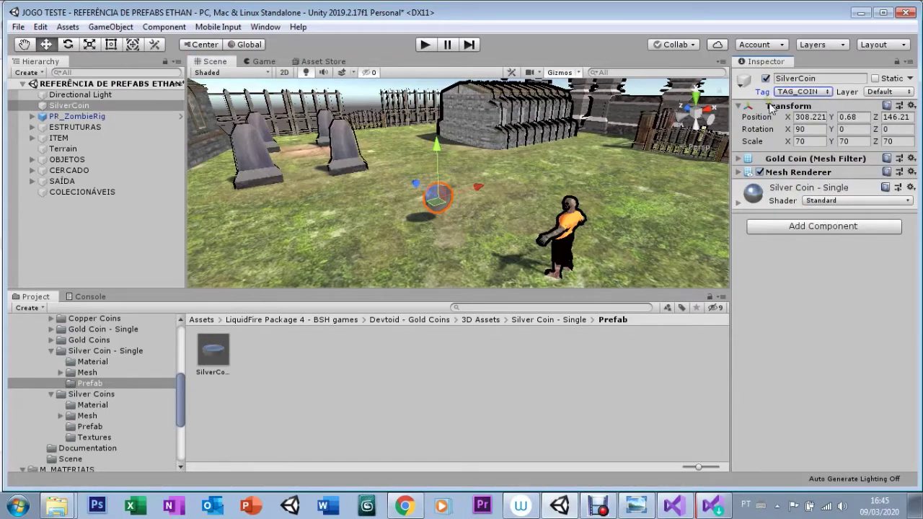
- Give the coin's material the Toon/Basic Outline shader with ReflectionProbe-0 as its cubemap
left_click(822, 201)
left_click(762, 403)
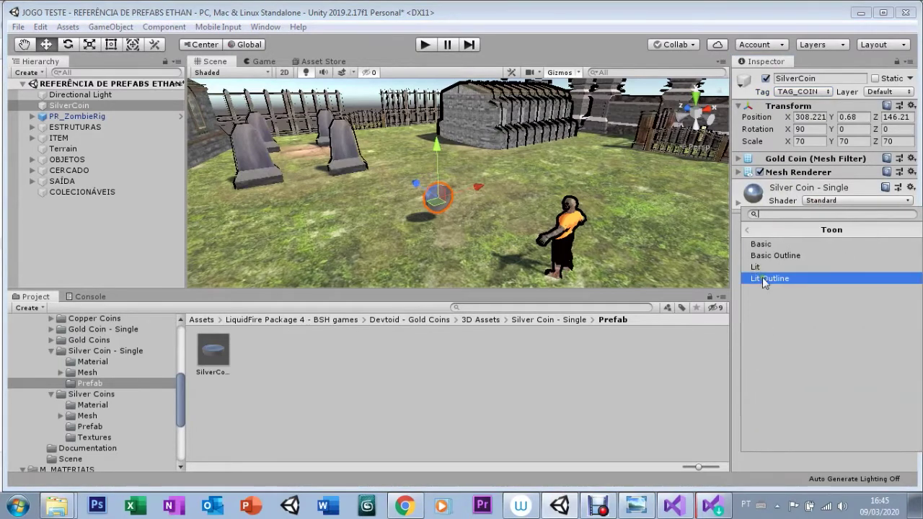
left_click(765, 255)
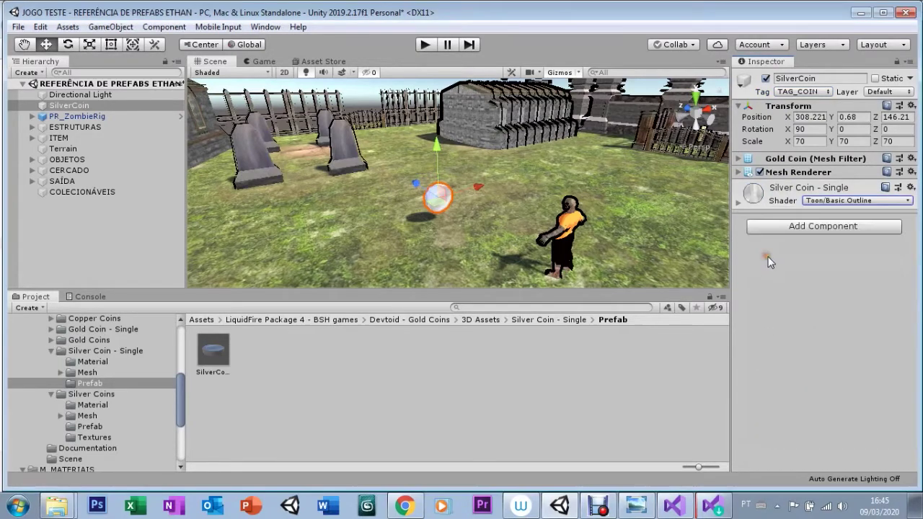
left_click(736, 205)
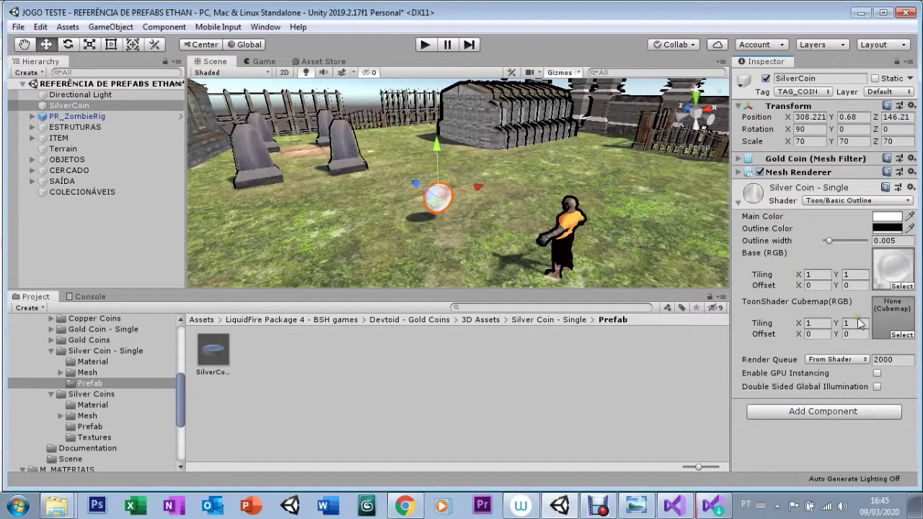
left_click(894, 336)
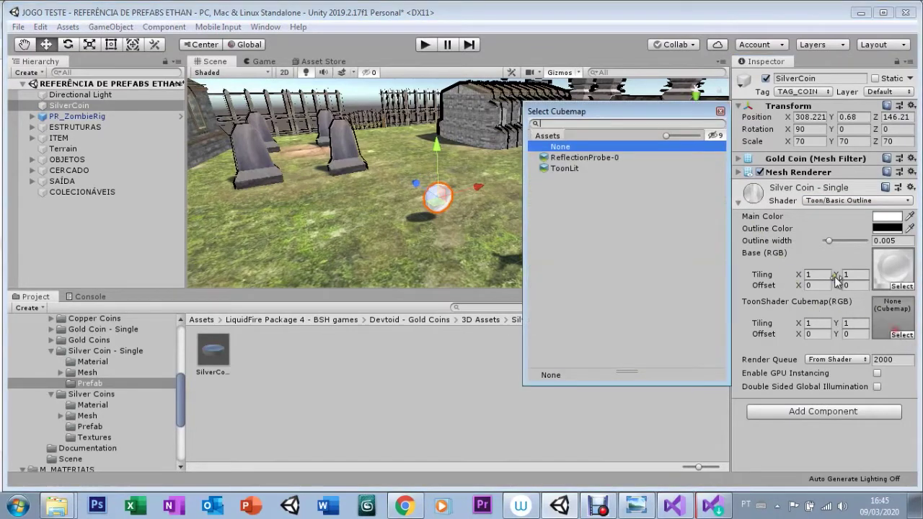
left_click(548, 159)
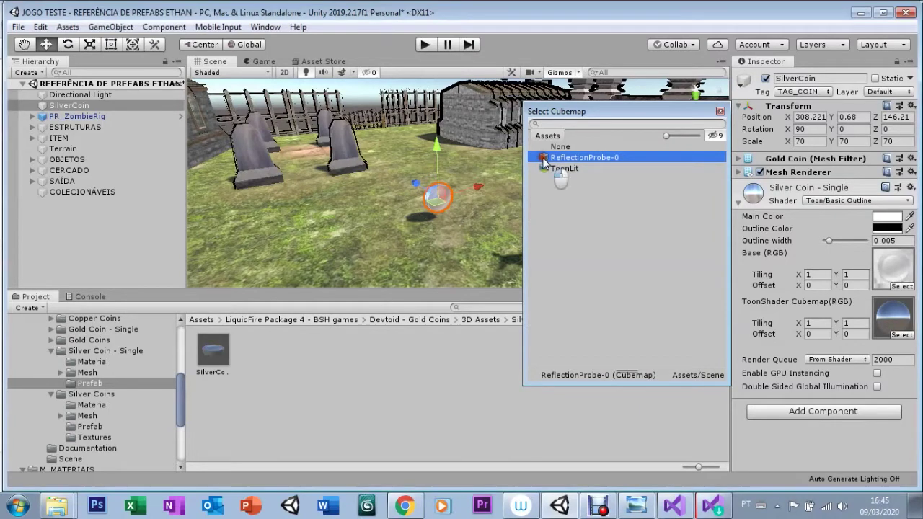
double_click(548, 160)
left_click(737, 202)
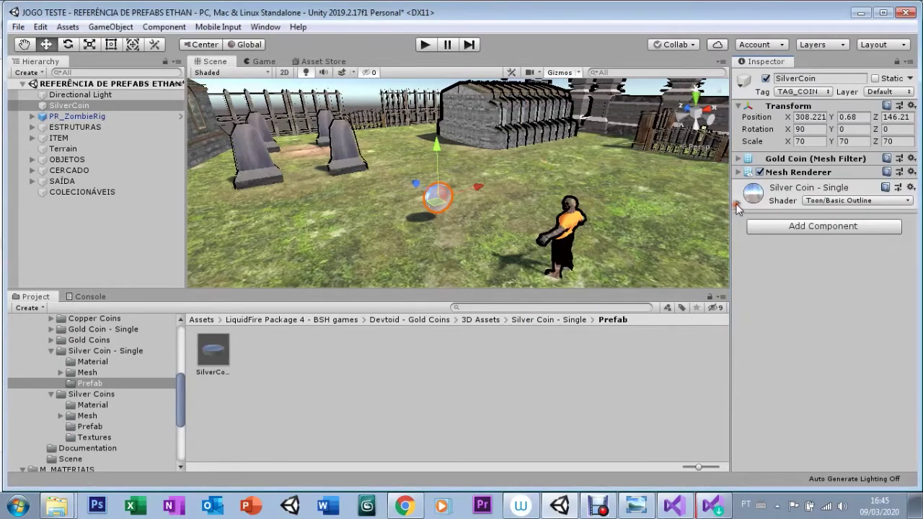
- Add a Box Collider to the SilverCoin
left_click(766, 228)
type("box")
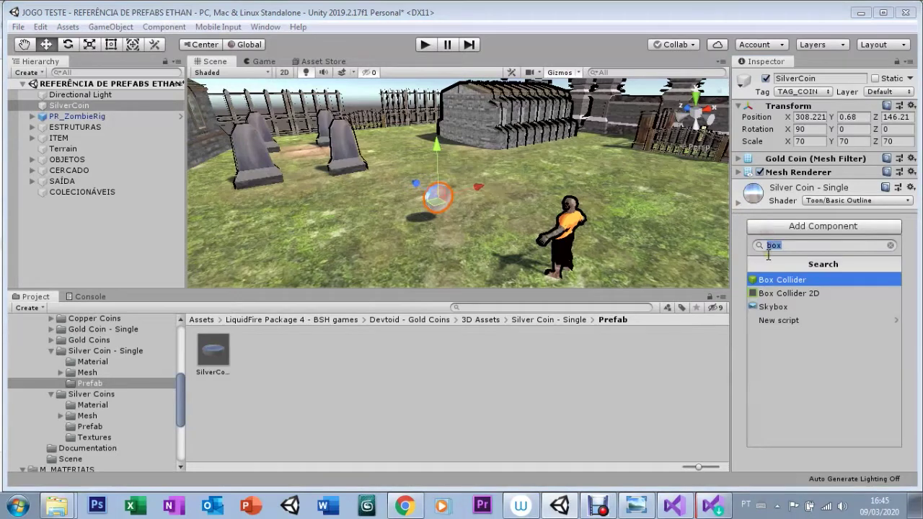
left_click(755, 278)
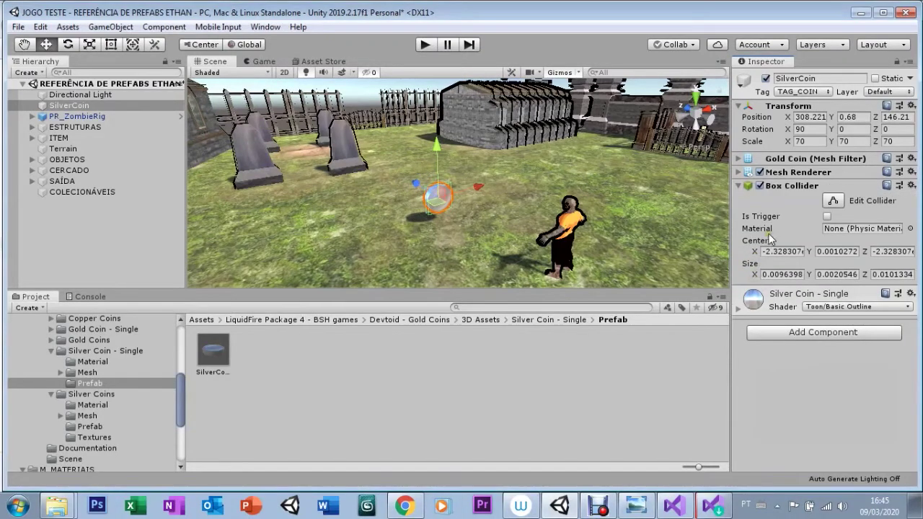
left_click(833, 202)
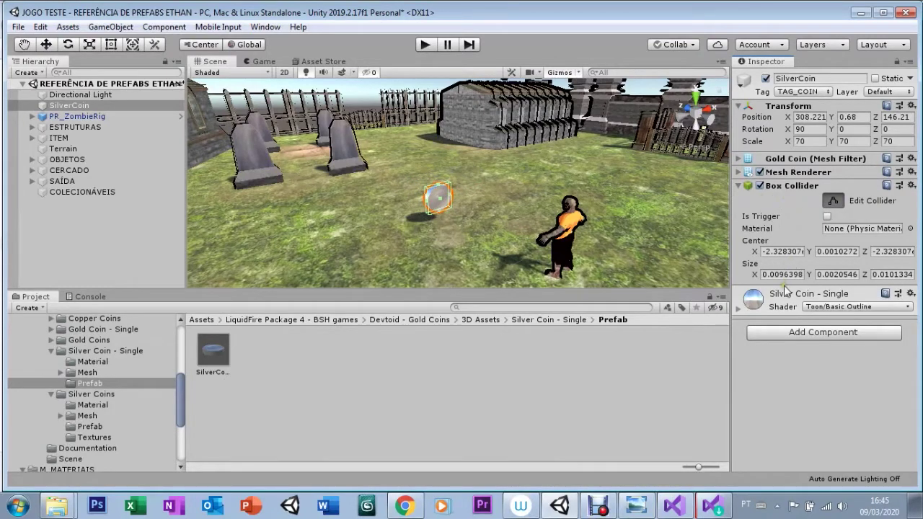
left_click(737, 186)
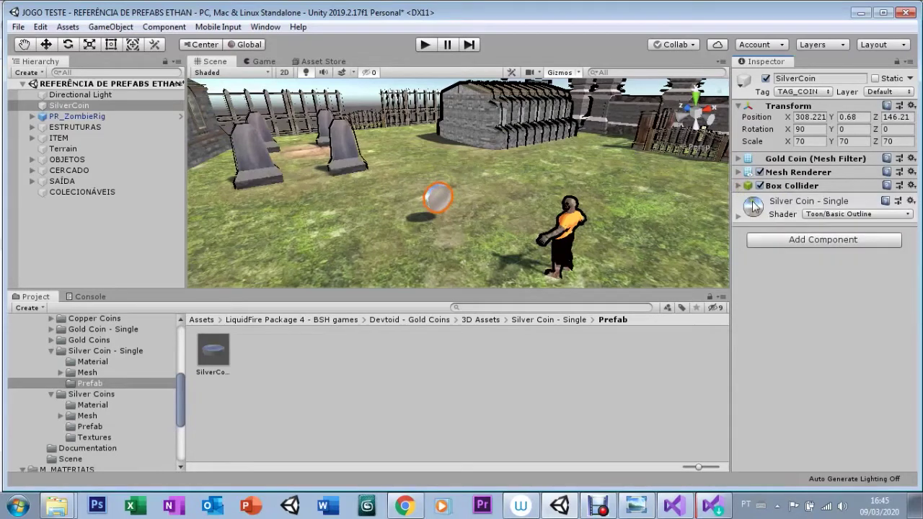
- Add the Spin script to the SilverCoin
left_click(795, 240)
type("spin")
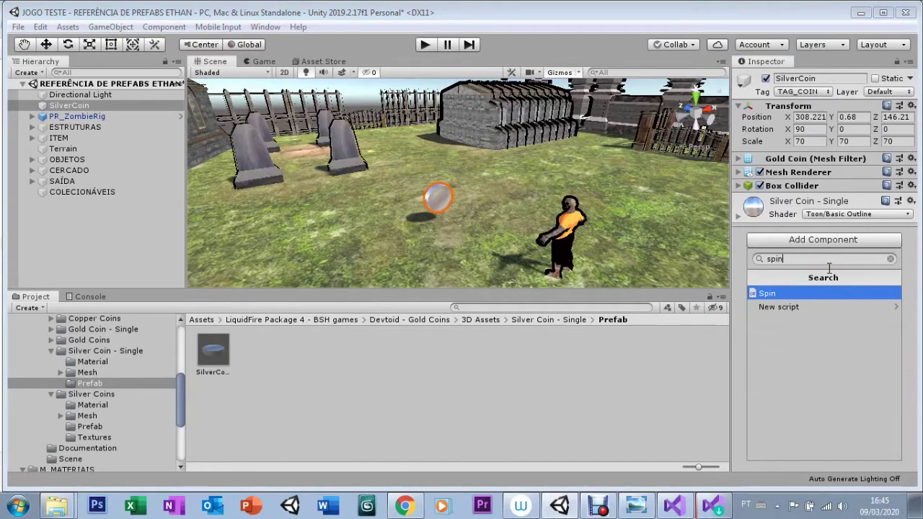
left_click(767, 296)
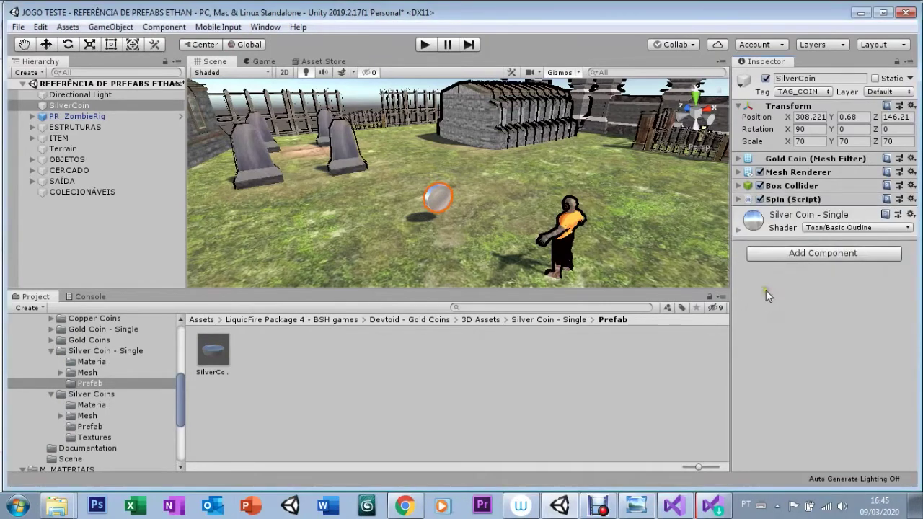
- Add a Halo component to the SilverCoin with size 1
left_click(759, 253)
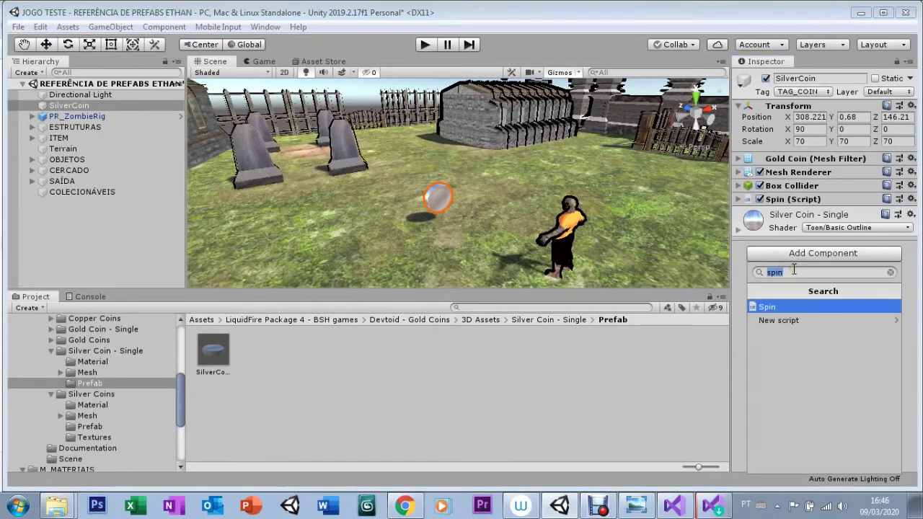
type("hal")
left_click(763, 306)
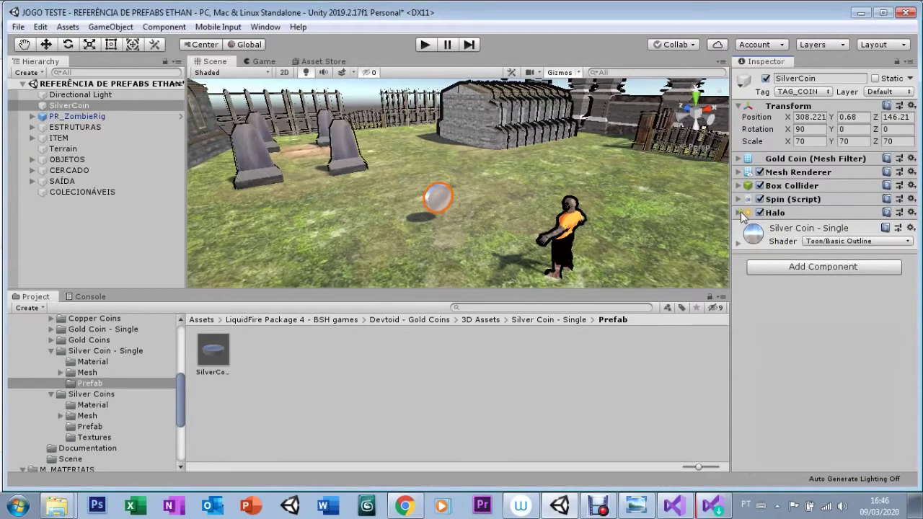
left_click(738, 212)
left_click(827, 235)
type("1")
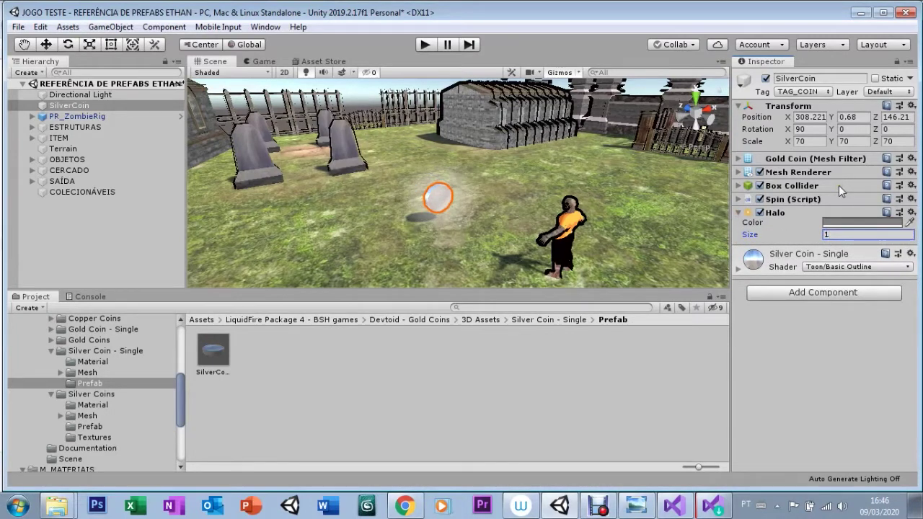
left_click(738, 214)
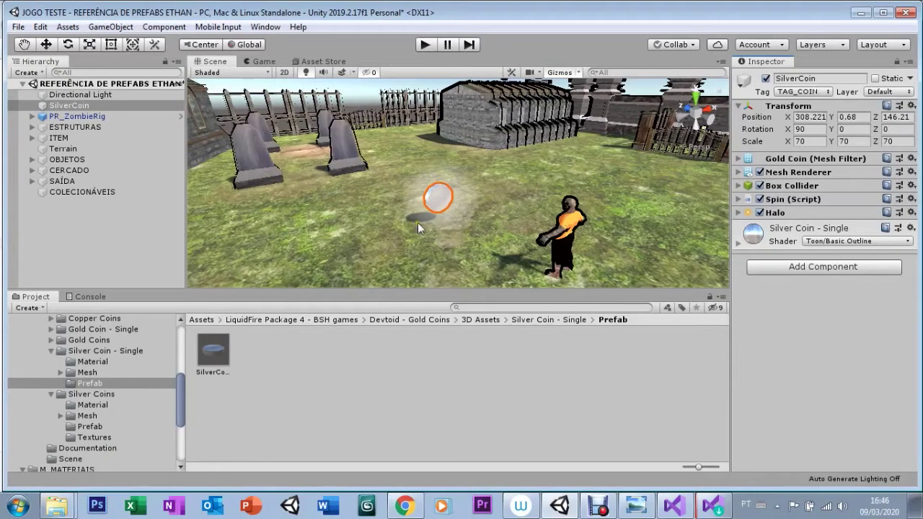
- Delete the old PR_COIN prefab from the Assets PREFABS folder
left_click(180, 357)
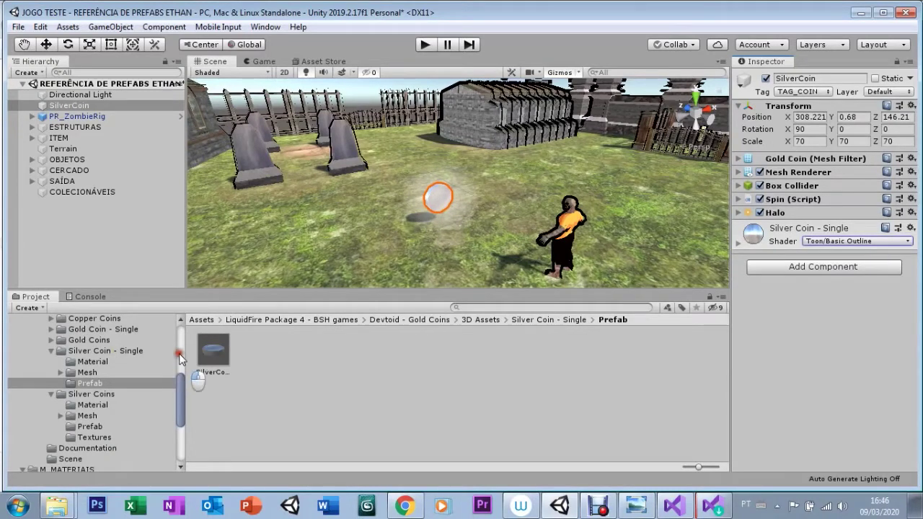
left_click(198, 320)
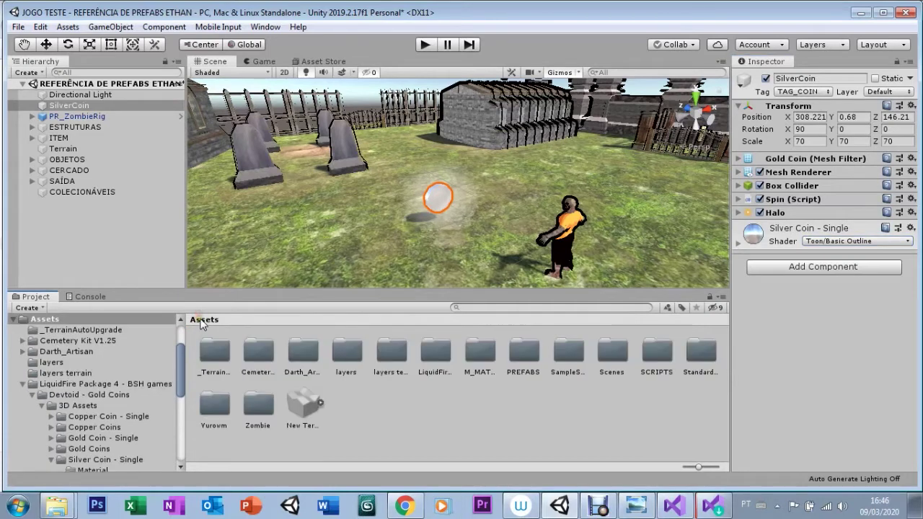
double_click(524, 360)
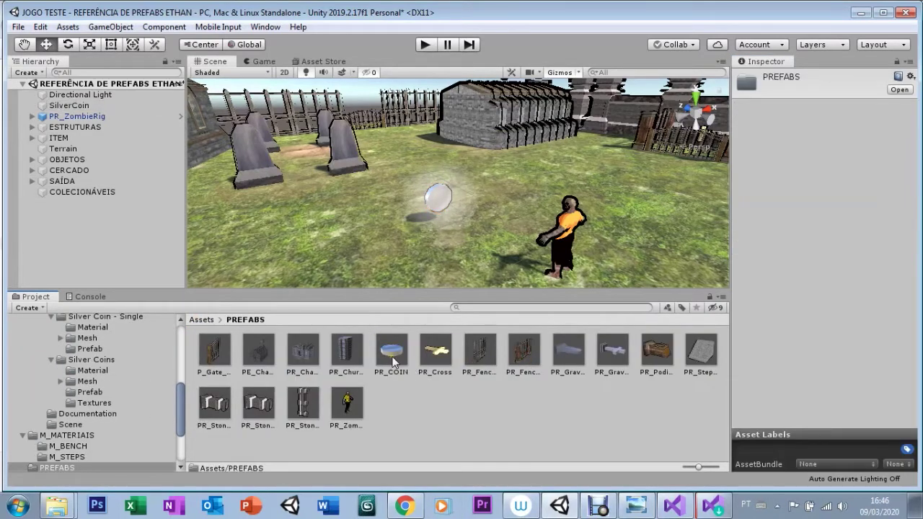
left_click(395, 369)
key("Delete")
key("Return")
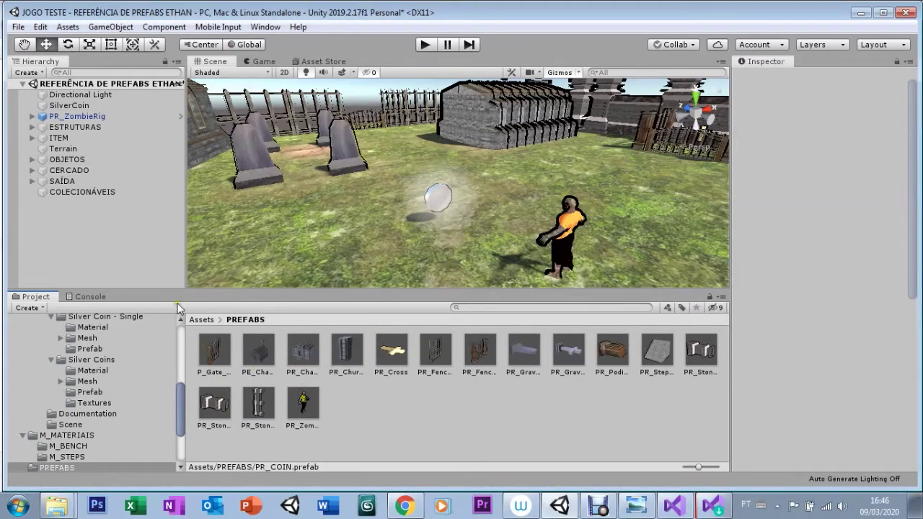
- Turn the SilverCoin into a prefab in PREFABS and rename it PR_COIN
left_click(47, 105)
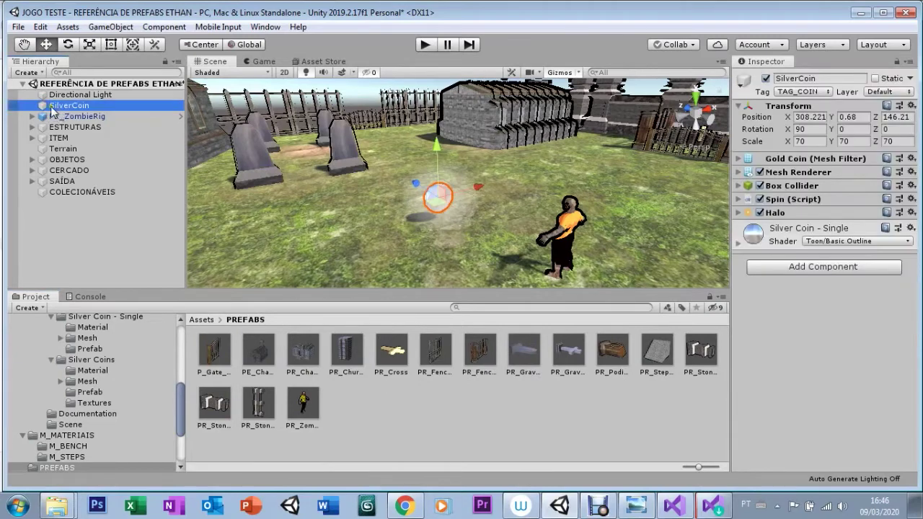
left_click_drag(60, 107, 432, 438)
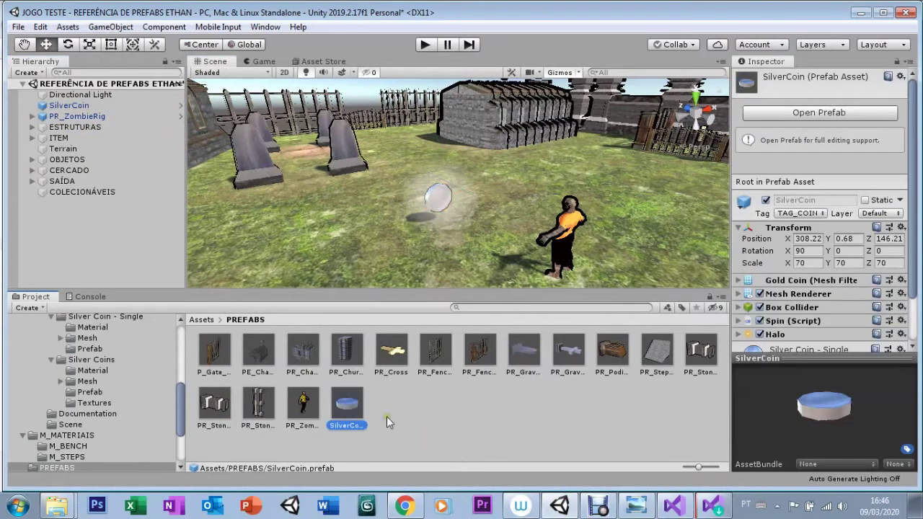
key("F2")
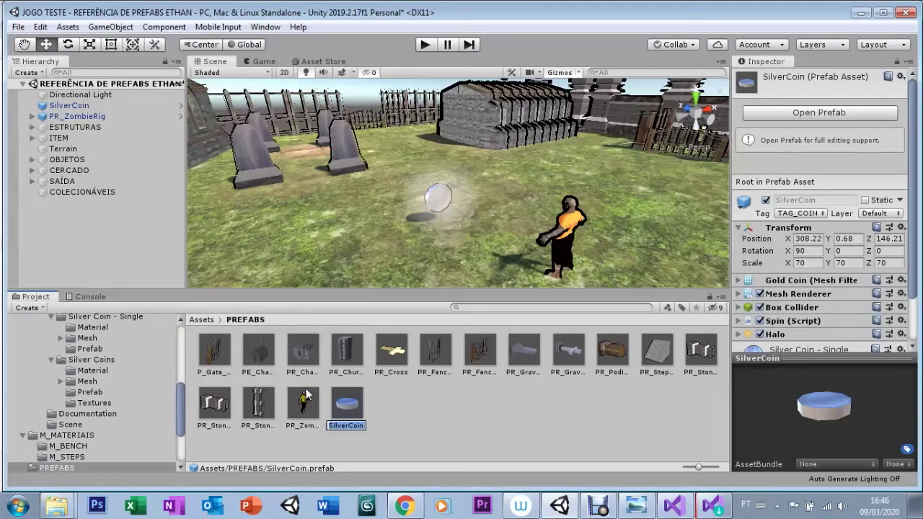
type("p")
key("BackSpace")
type("PR_COIN")
key("Return")
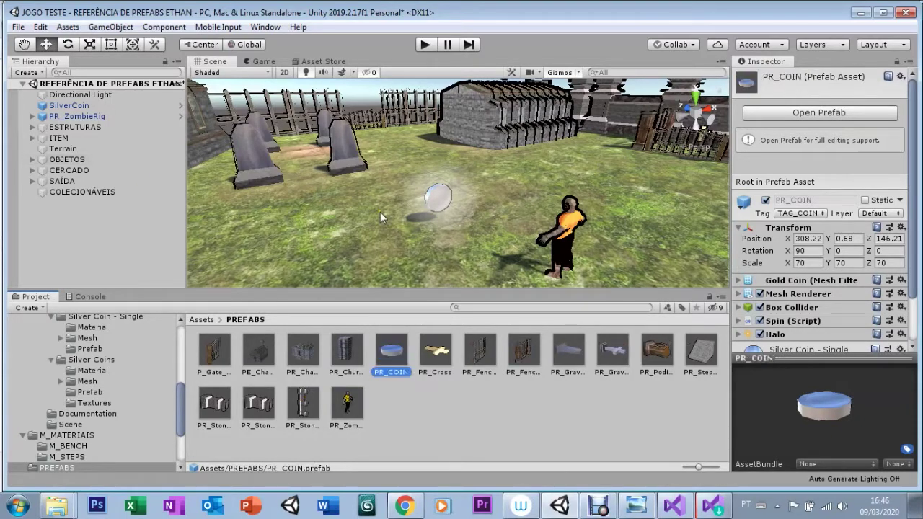
- Replace the scene SilverCoin with a PR_COIN instance on the grass near the zombie
left_click(46, 106)
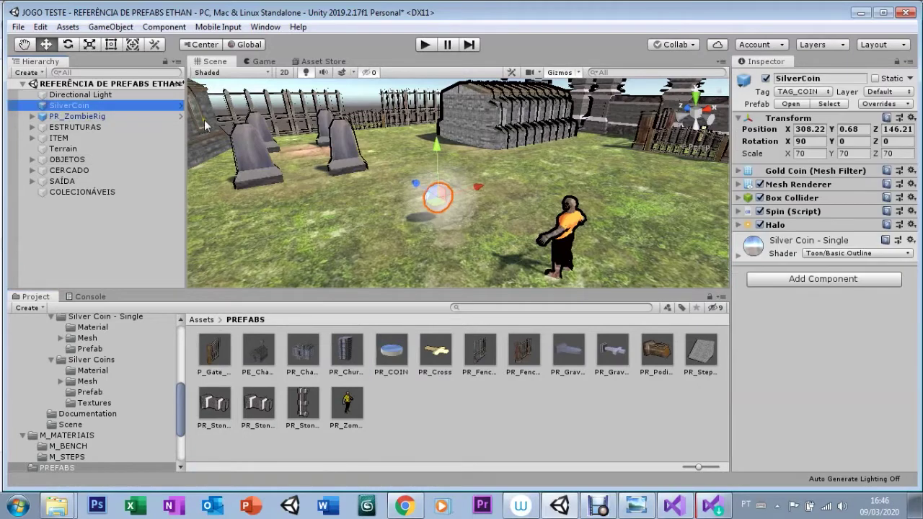
key("Delete")
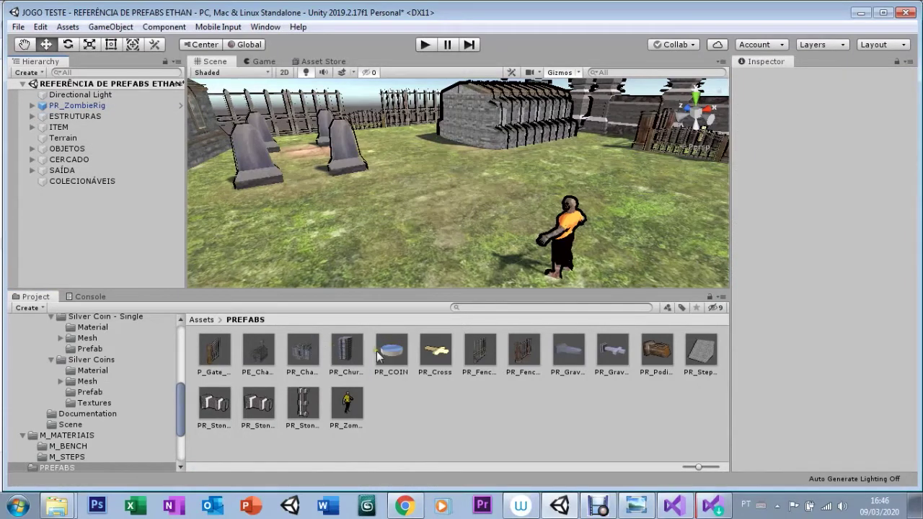
left_click_drag(389, 349, 432, 216)
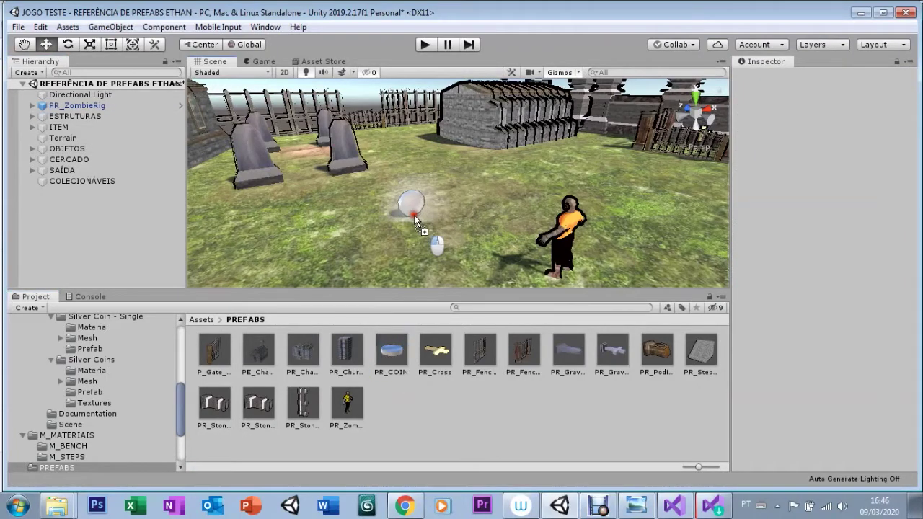
left_click_drag(432, 216, 444, 221)
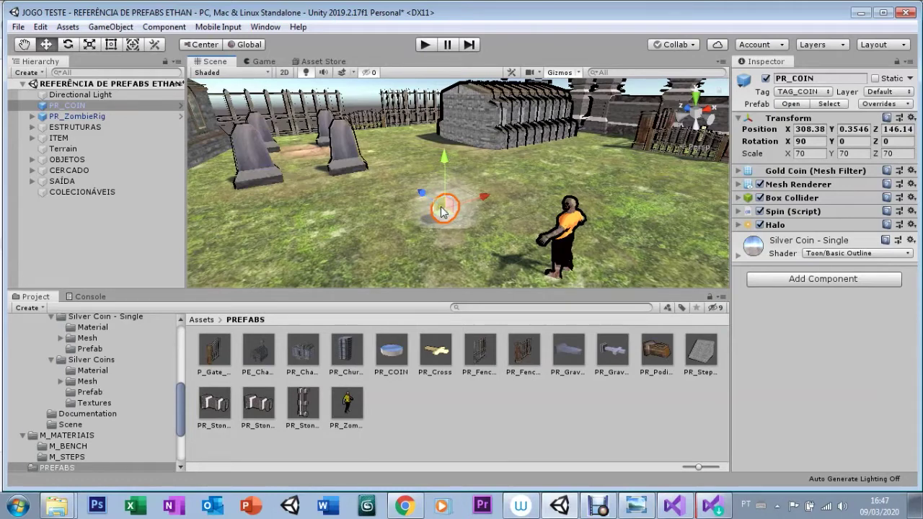
left_click(201, 320)
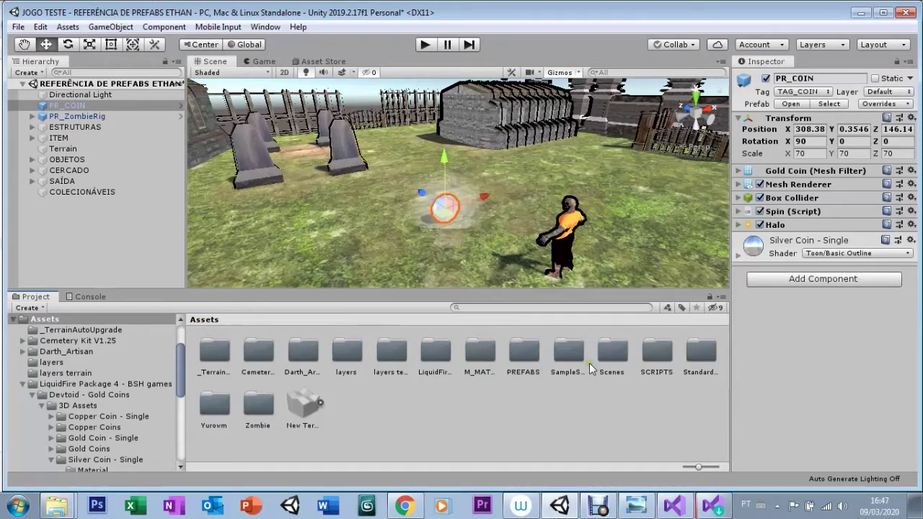
- Create a C# script named CollectCoin in SCRIPTS and open it for editing
double_click(645, 357)
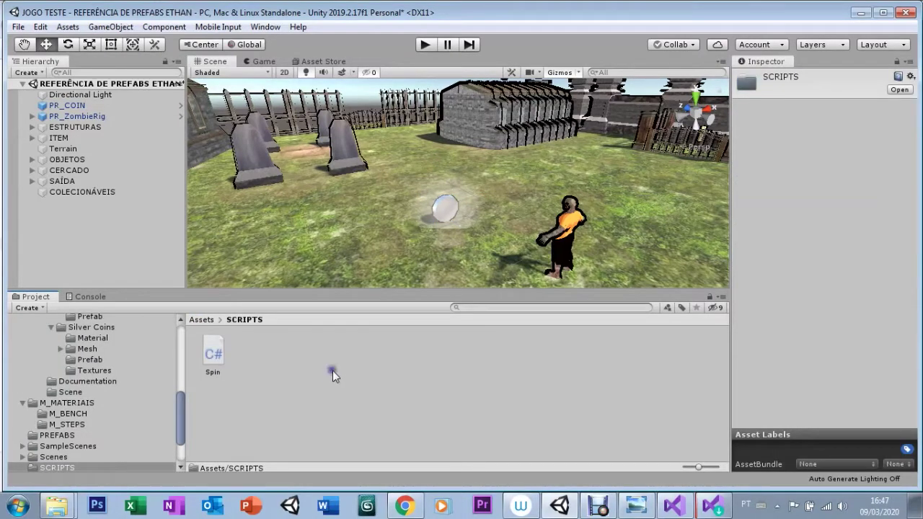
right_click(333, 370)
mouse_move(369, 51)
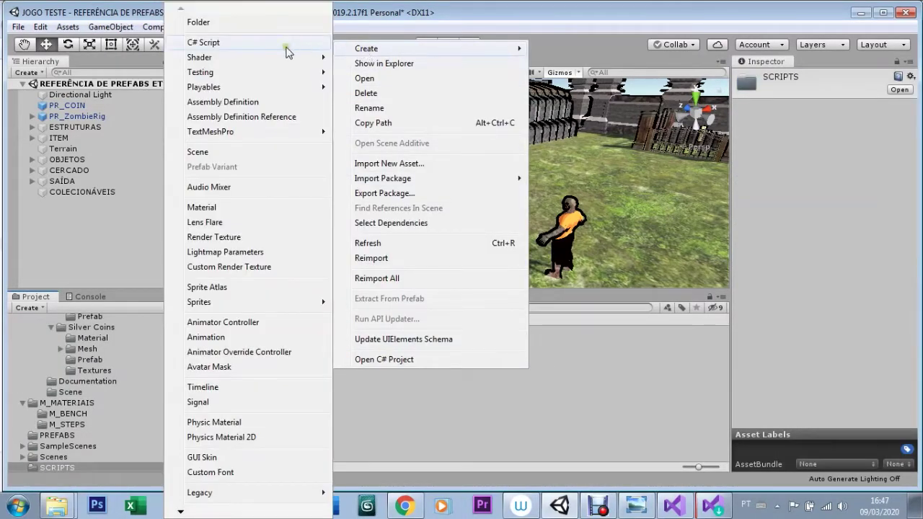
left_click(209, 44)
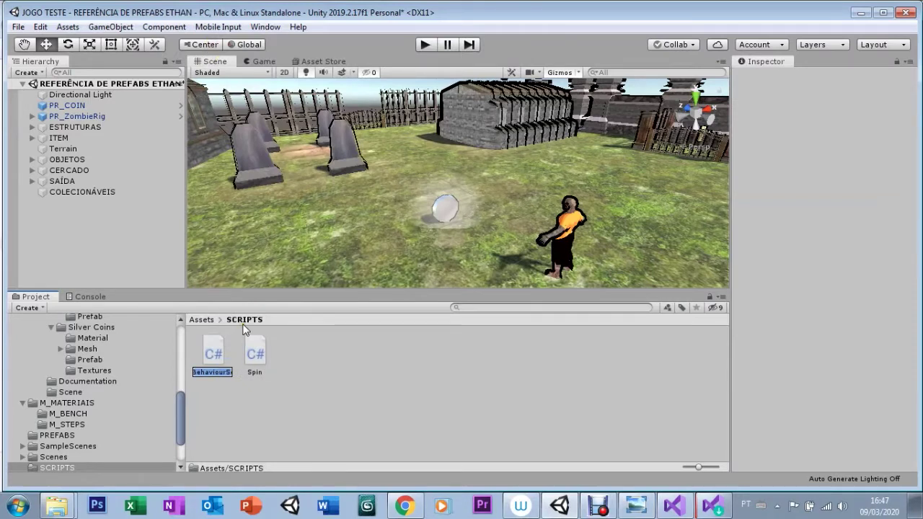
type("Collect")
type("Coin")
key("Return")
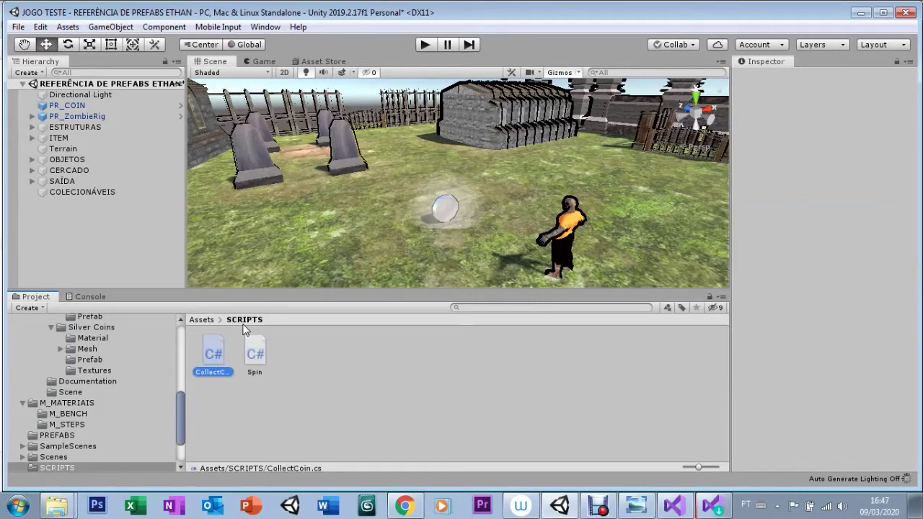
key("Return")
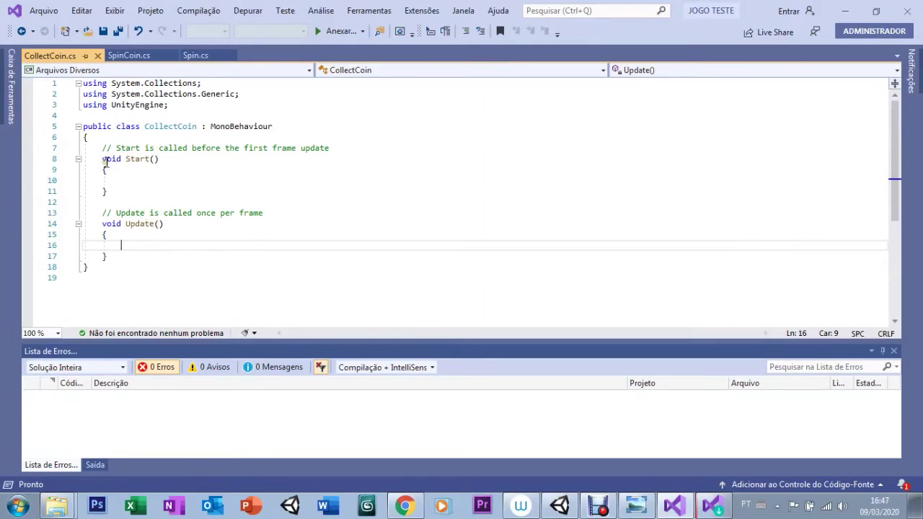
- Delete the default Start() and Update() methods from CollectCoin.cs, leaving line 7 empty
left_click_drag(102, 148, 137, 171)
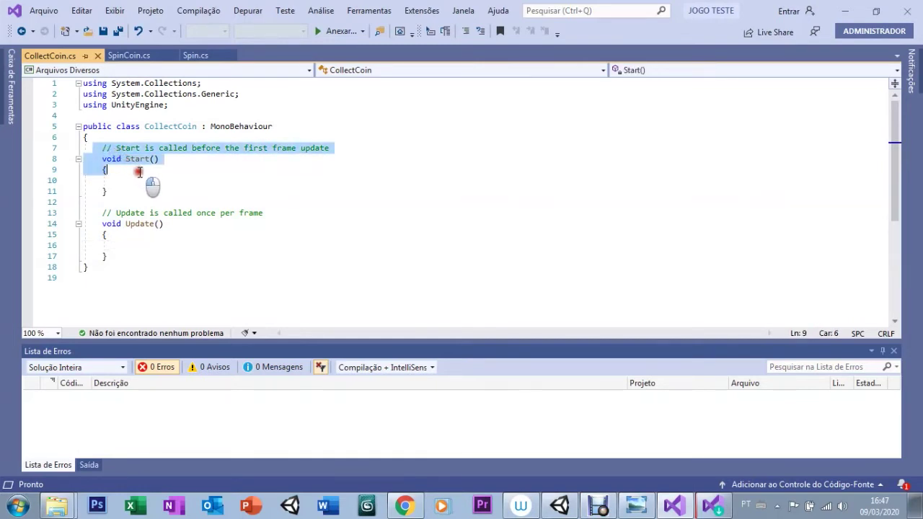
left_click(275, 158)
left_click_drag(102, 148, 168, 226)
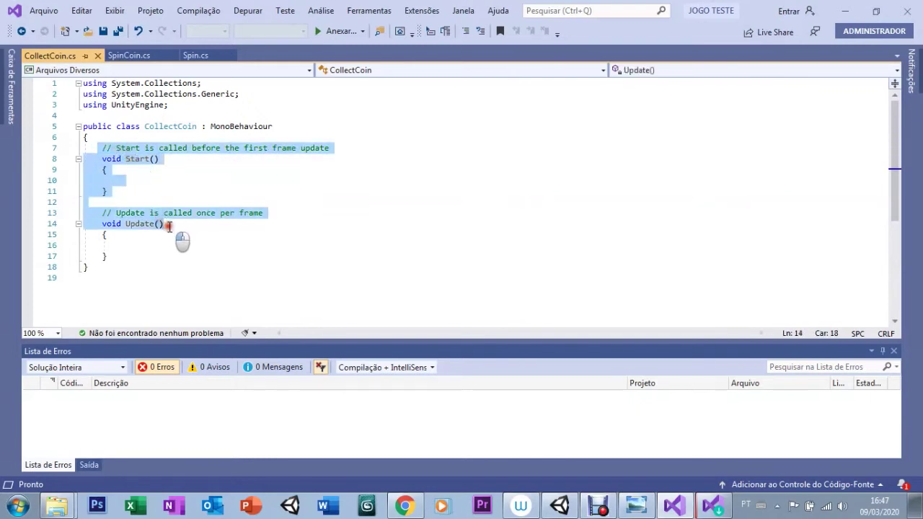
left_click_drag(168, 226, 172, 248)
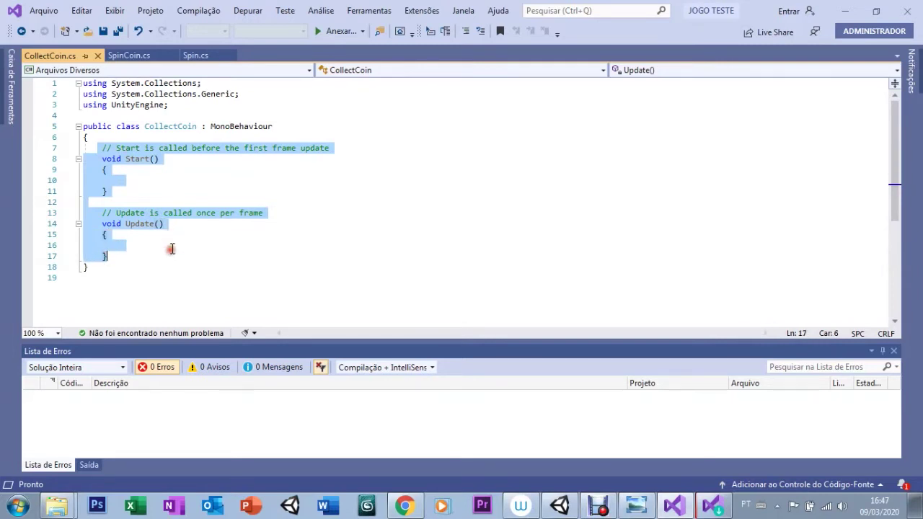
key("Delete")
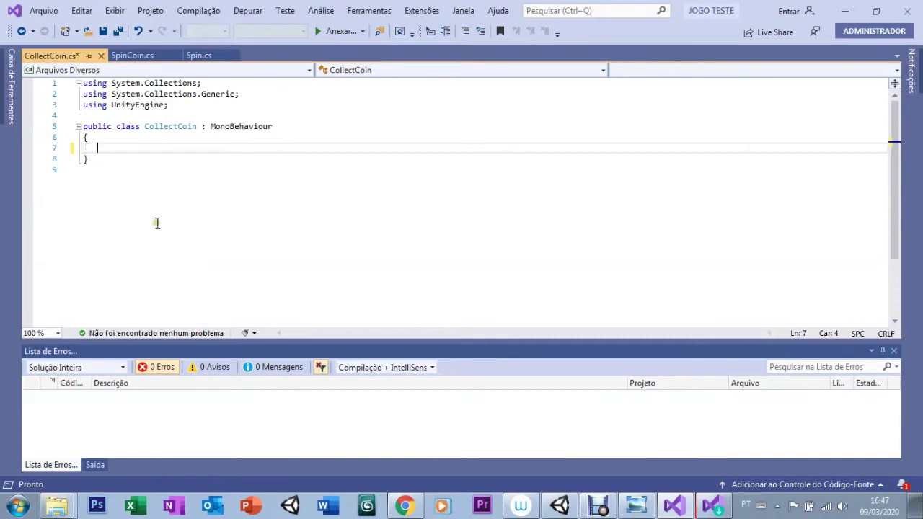
left_click(103, 149)
- Write private void OnCollisionEnter(Collision objeto) with an if testing objeto.gameObject.CompareTag("TAG_COIN")
type("rivate")
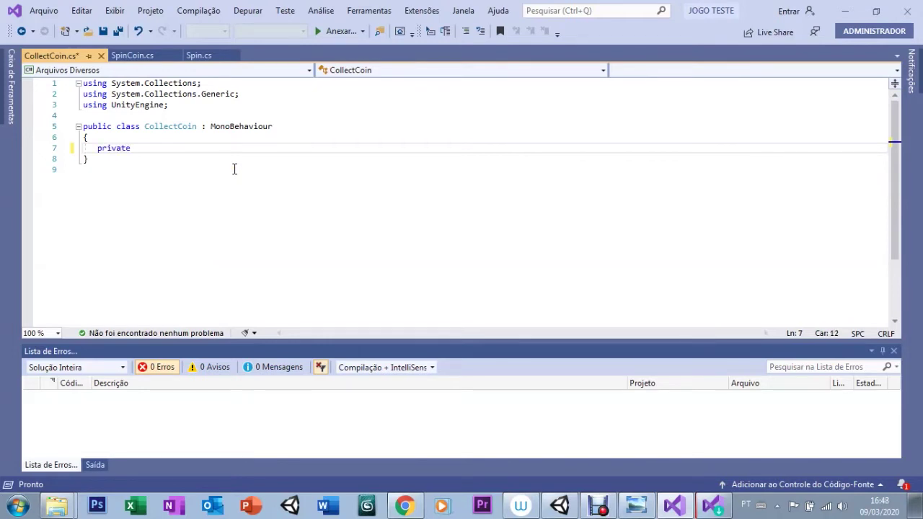
type(" voide")
key("Return")
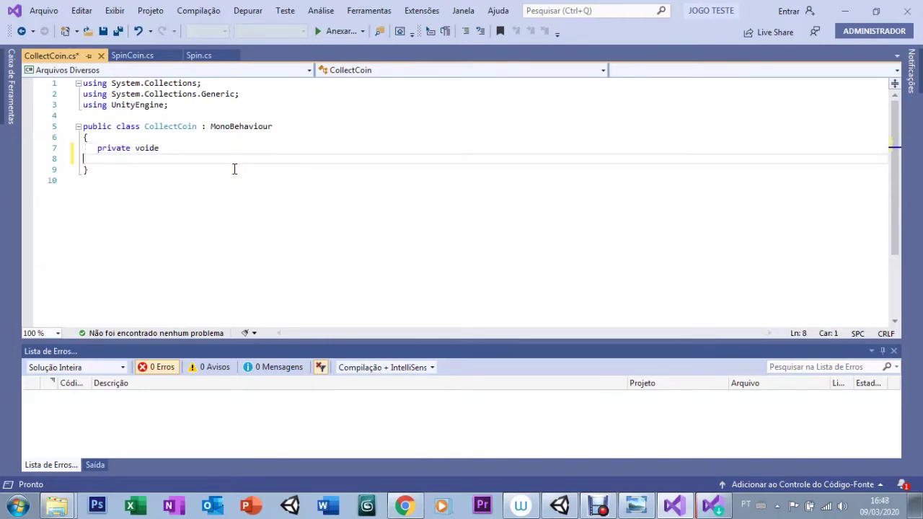
key("BackSpace")
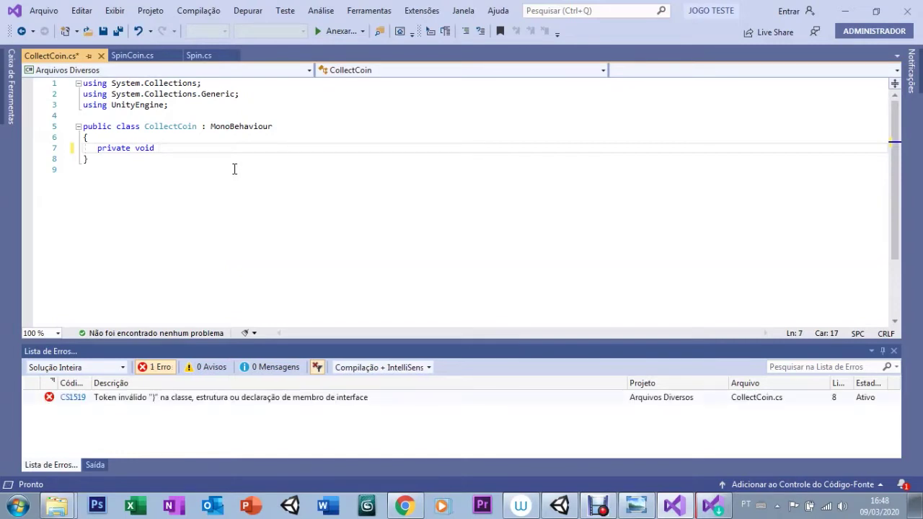
type("On")
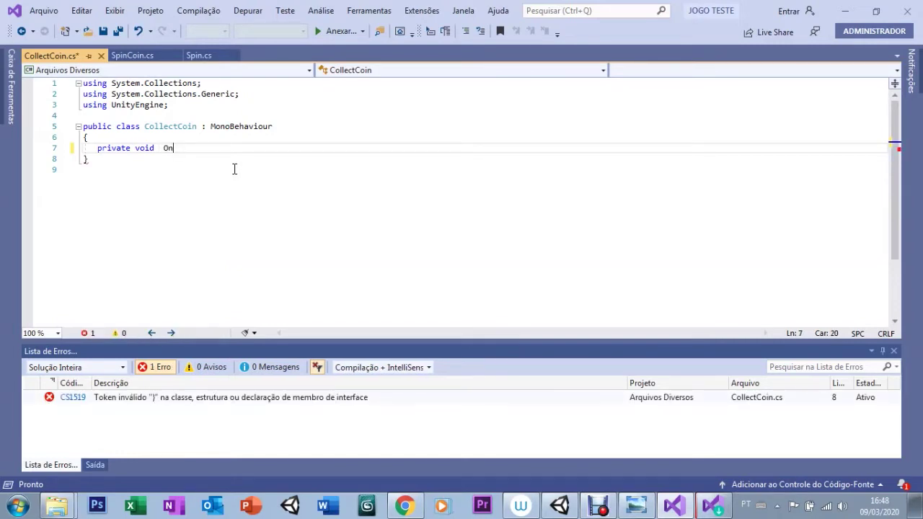
type("Co")
type("sionEnter (")
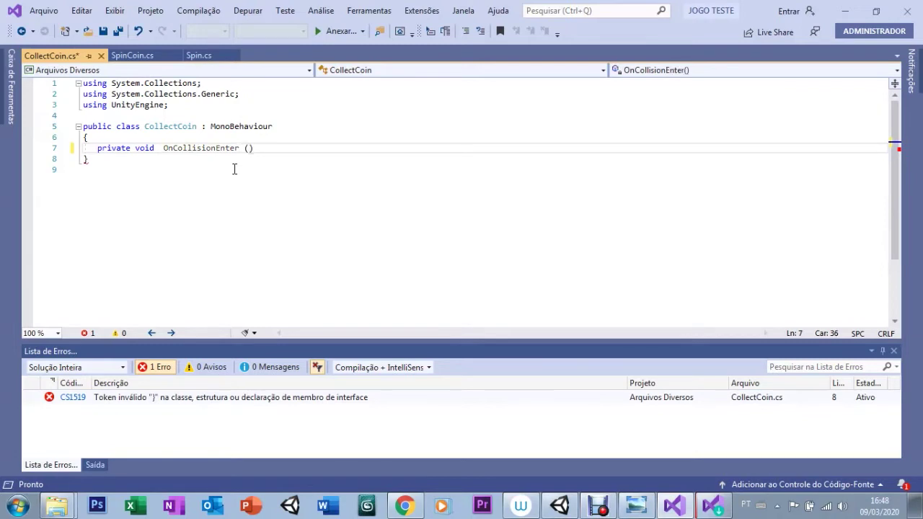
type("Co")
type("l")
type("ision")
type("obje")
type("o")
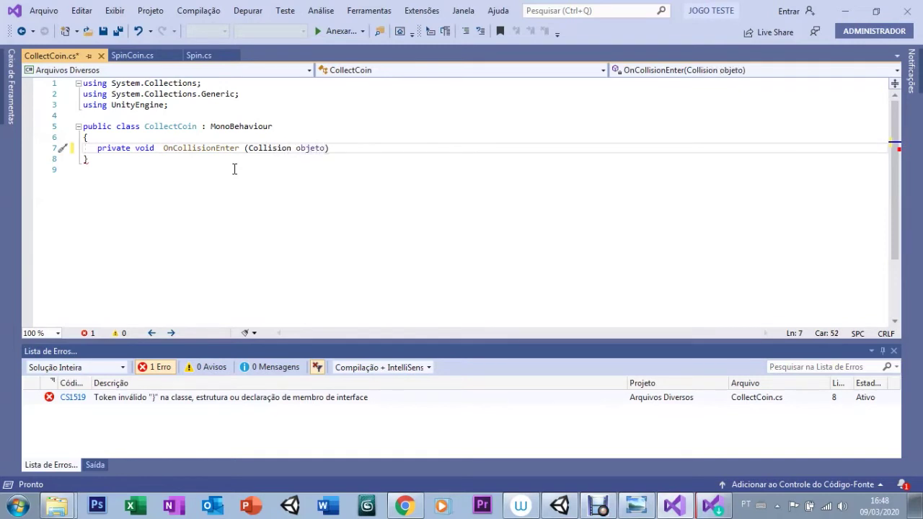
type(") {")
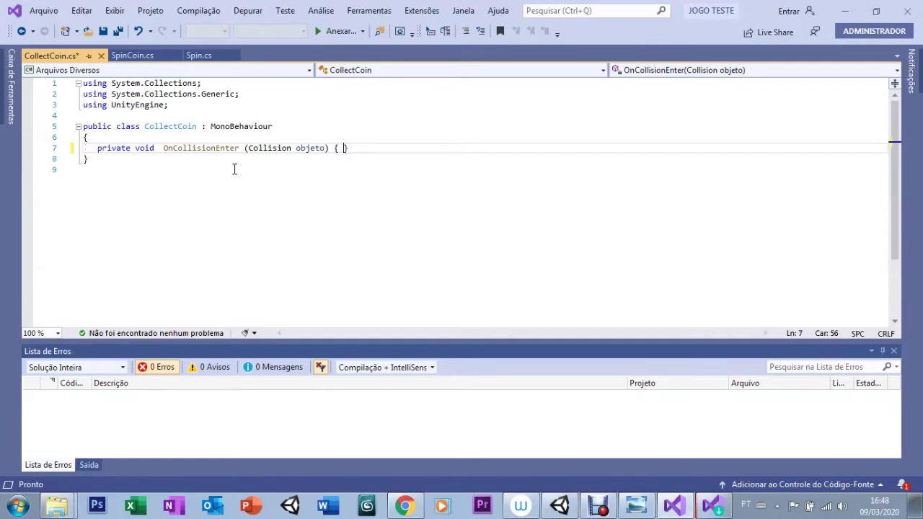
key("Return")
type("if")
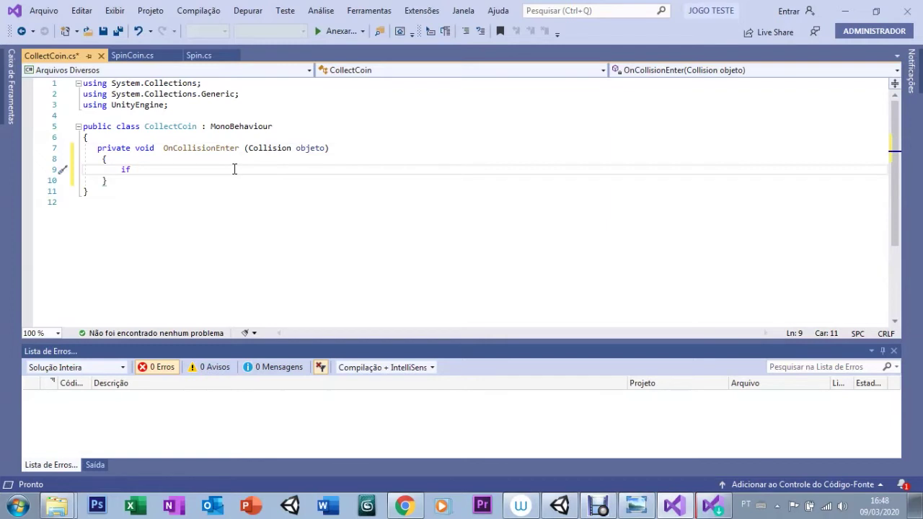
type("(objeto.gameObject(")
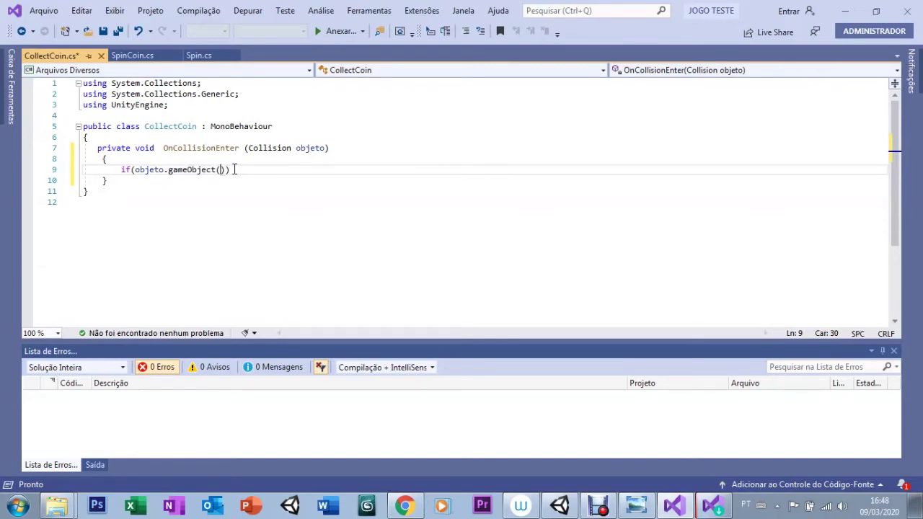
type("CompareT")
type("ag(")
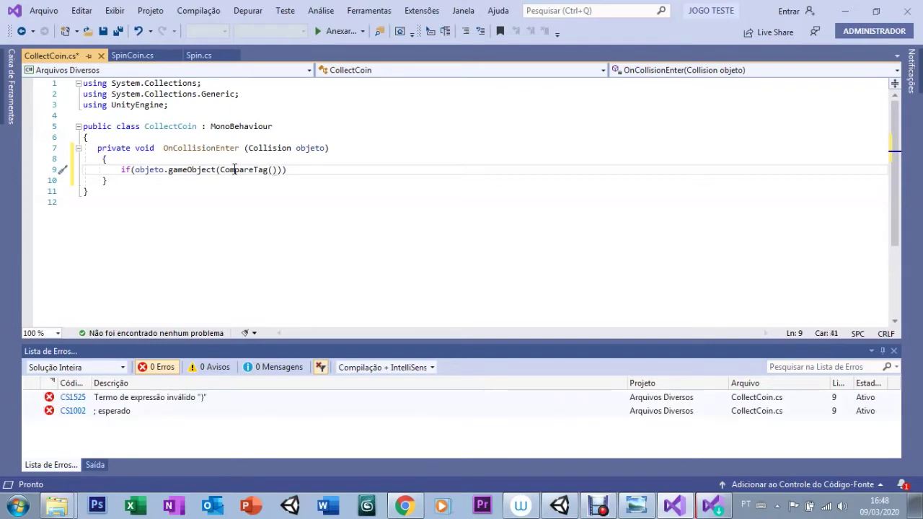
type("\"")
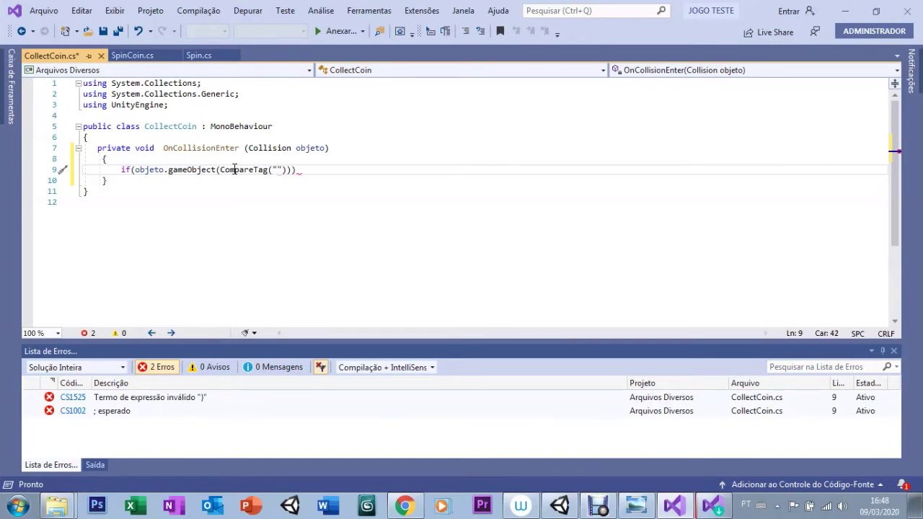
type("AAG")
type("_COIN")
type("\"")
key("Delete")
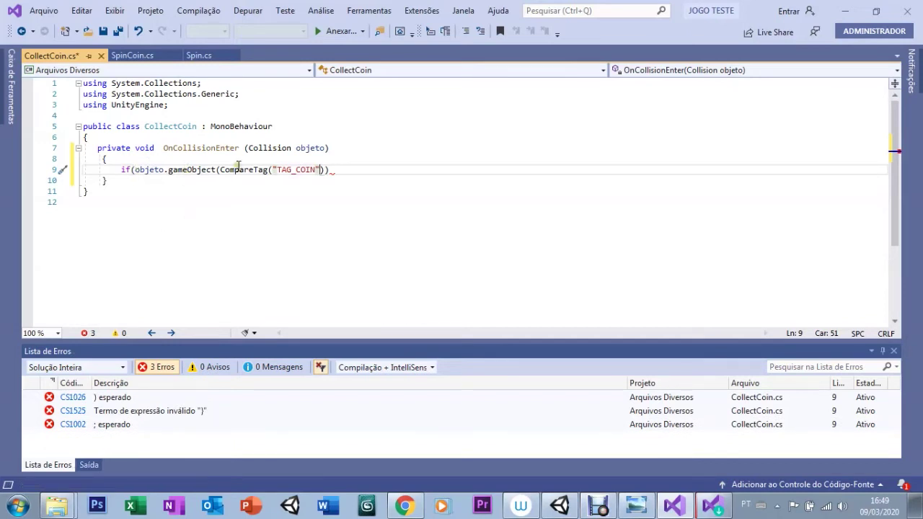
left_click(329, 170)
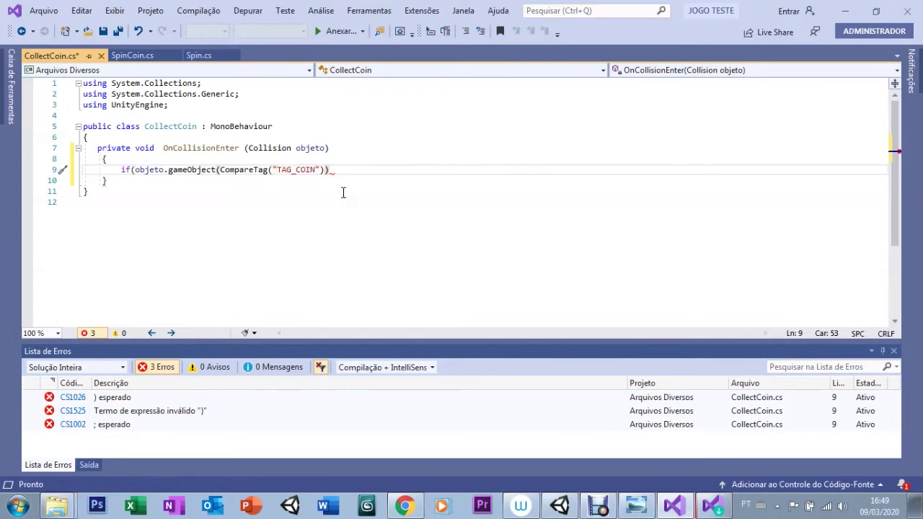
- Add a braced block under the if containing Destroy(objeto.gameObject);
type("{")
key("Return")
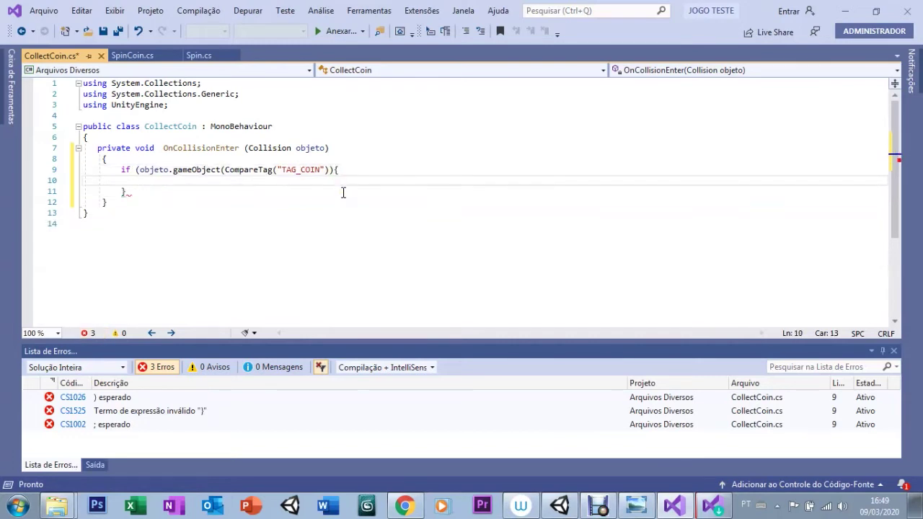
type("stroy")
type("bjeto")
key("BackSpace")
key("BackSpace")
key("BackSpace")
key("BackSpace")
key("BackSpace")
key("BackSpace")
type("(")
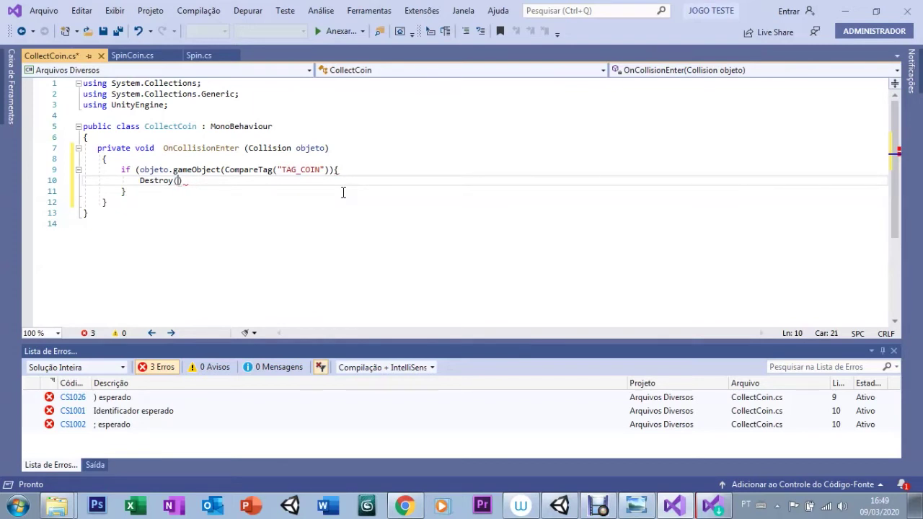
type("objeto.Ga")
key("BackSpace")
key("BackSpace")
type("gameObject")
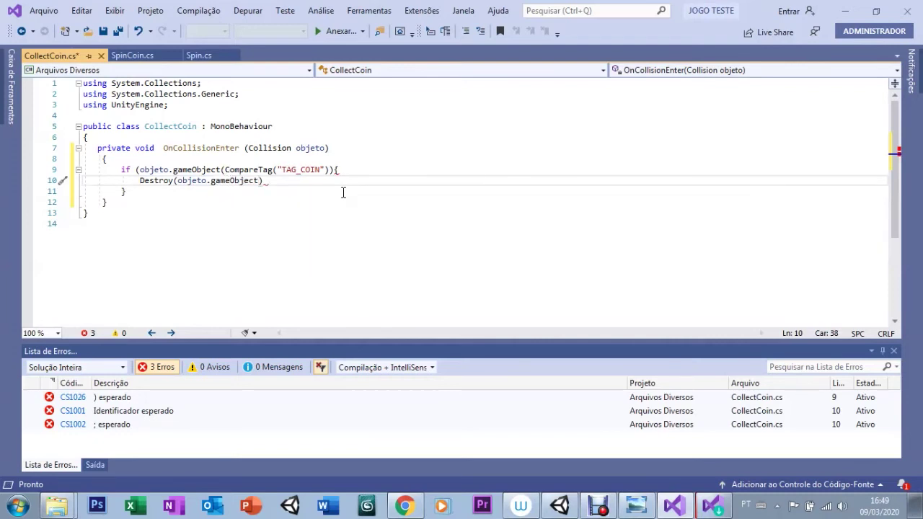
type(";")
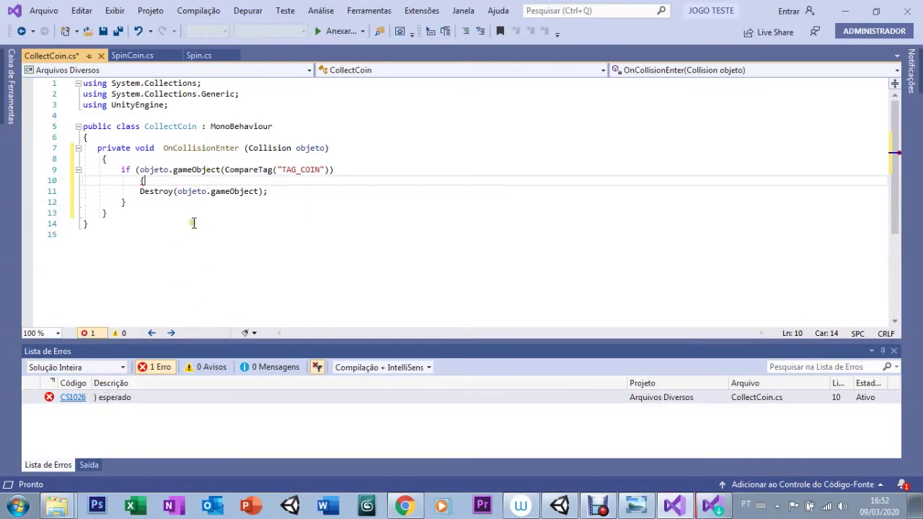
- Replace the stray parenthesis before CompareTag with a dot, save CollectCoin.cs, and return to Unity
left_click(223, 170)
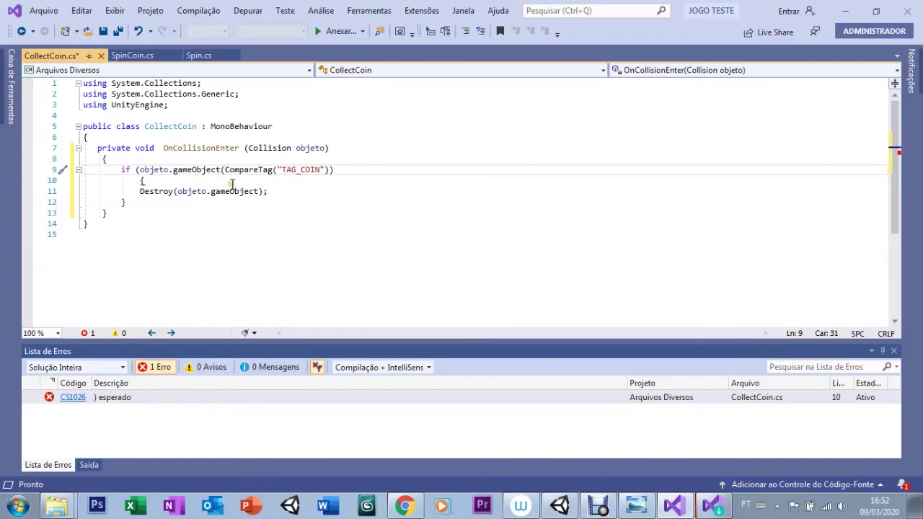
key("BackSpace")
type(".")
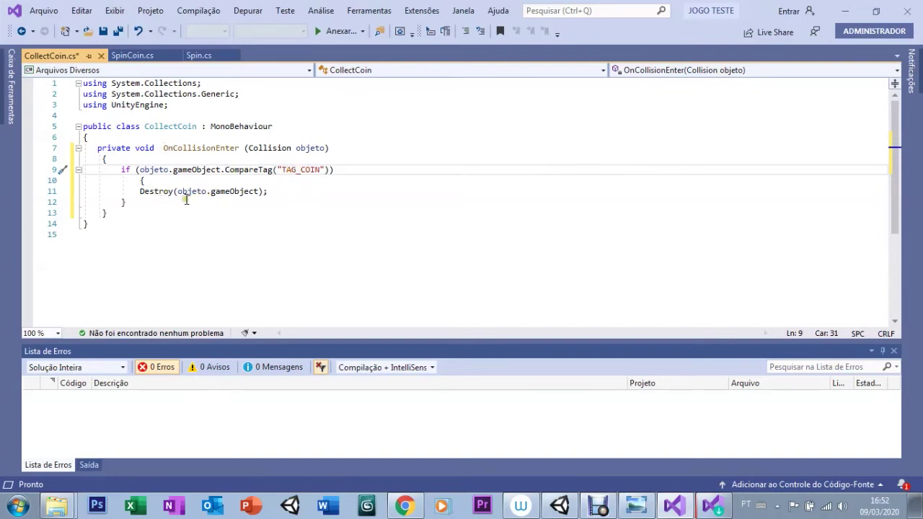
left_click(103, 31)
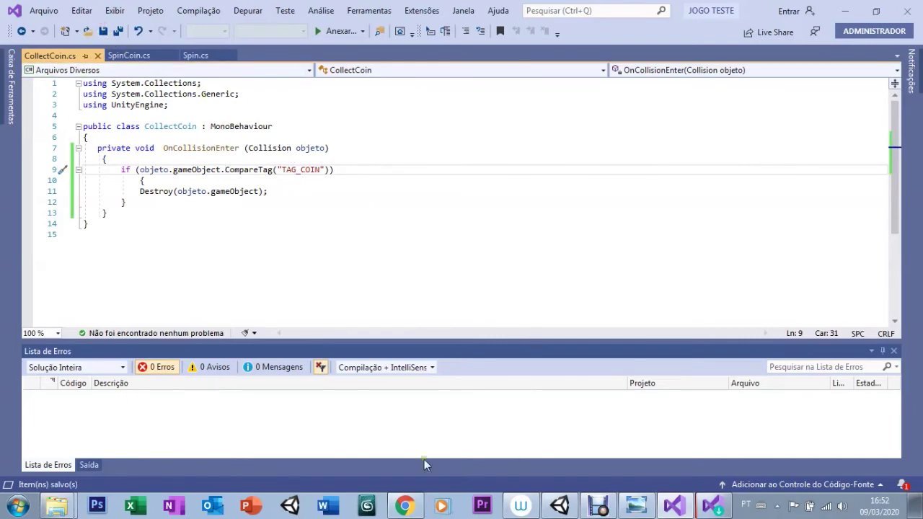
left_click(559, 507)
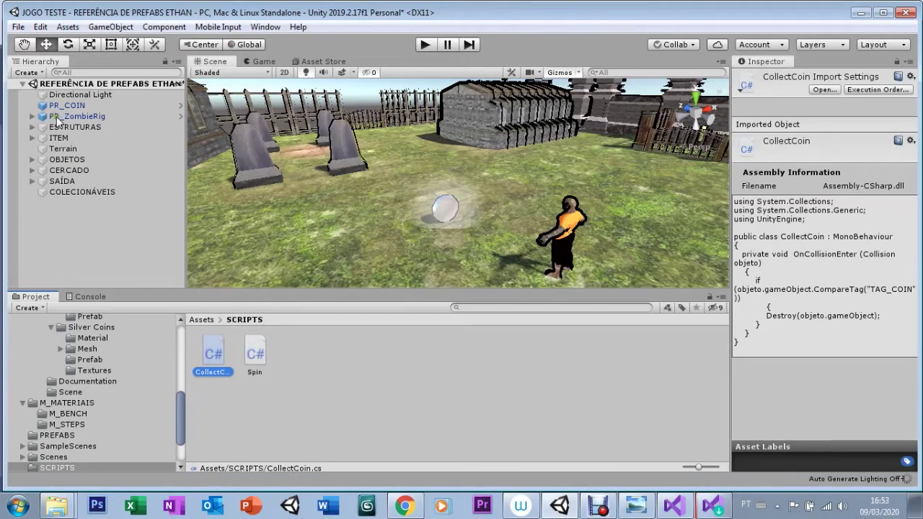
- Drag the CollectCoin script from the Project panel onto PR_ZombieRig in the Hierarchy
left_click(59, 117)
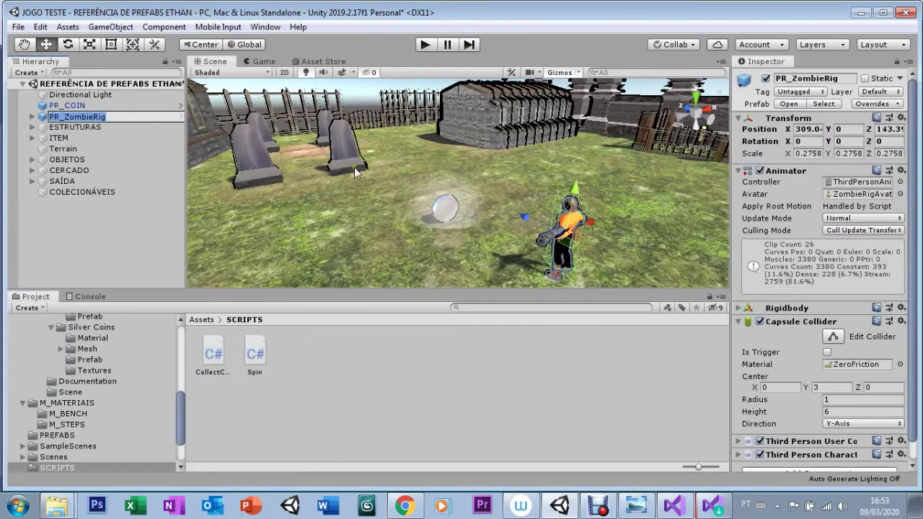
left_click_drag(912, 401, 911, 422)
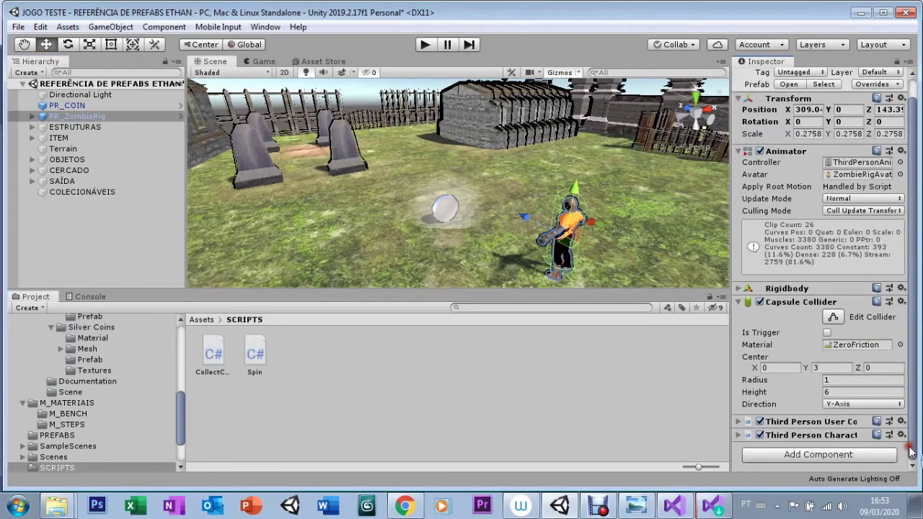
left_click(214, 361)
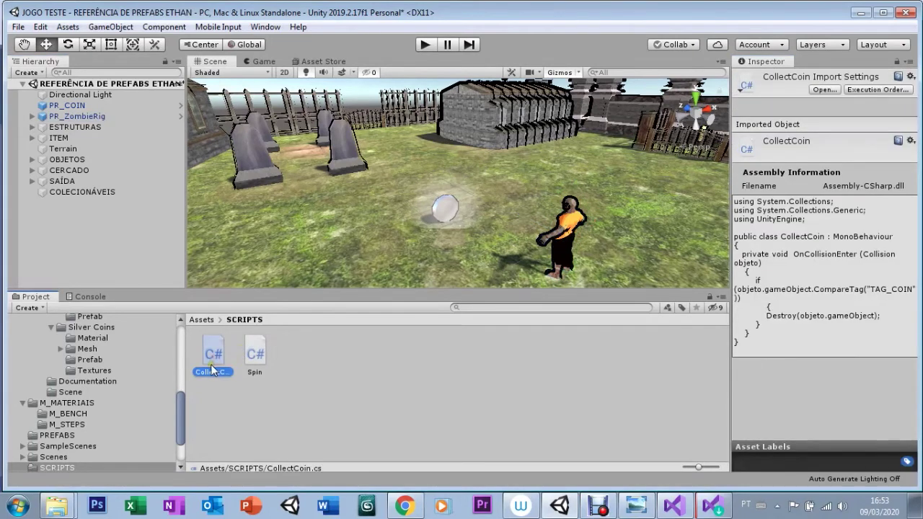
left_click_drag(204, 343, 92, 119)
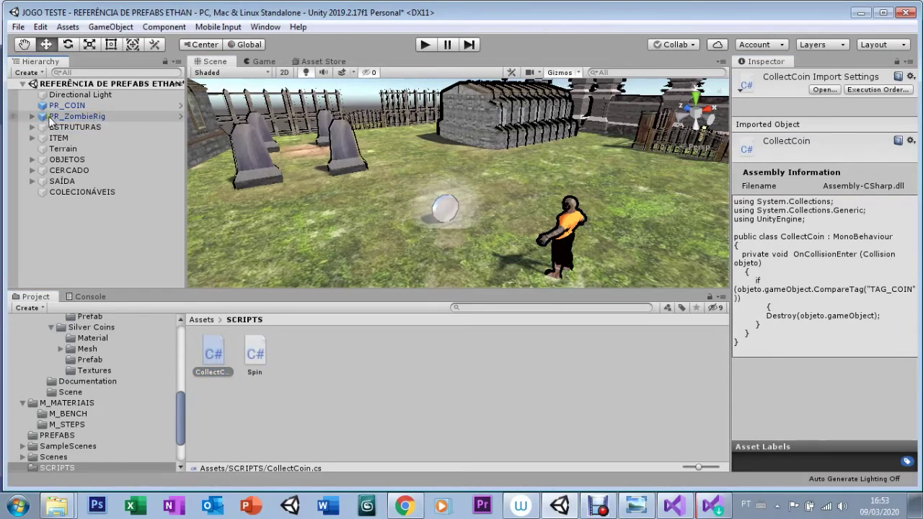
- Confirm Collect Coin (Script) appears on PR_ZombieRig in the Inspector, then play the game
left_click(62, 118)
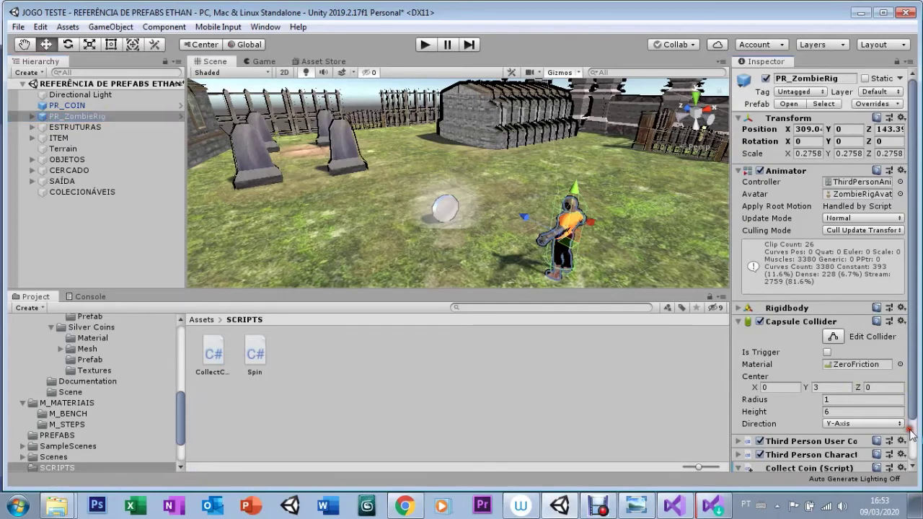
left_click_drag(914, 399, 915, 433)
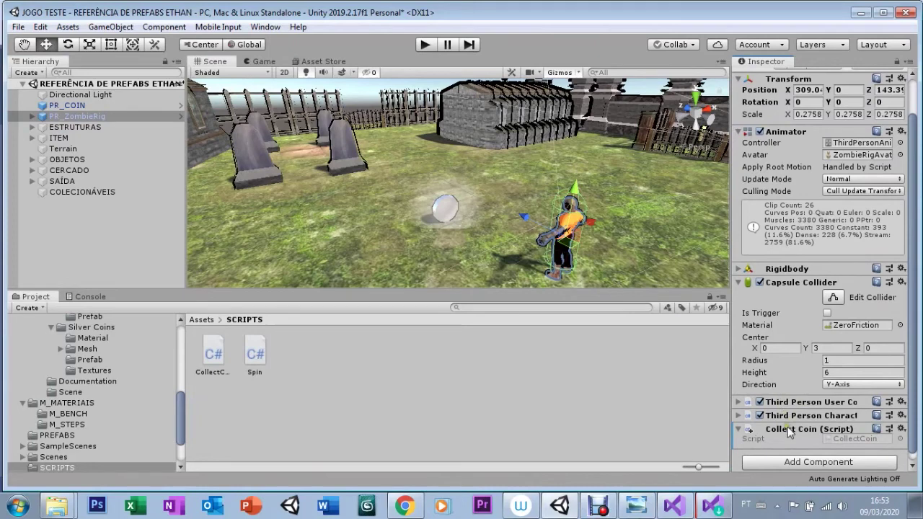
left_click(423, 45)
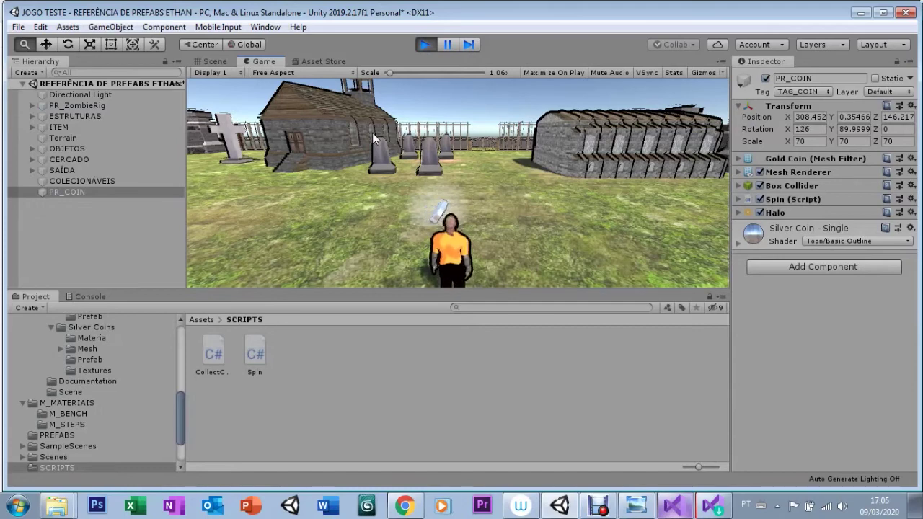
- Stop the test run and duplicate PR_COIN twice, sliding PR_COIN (1) along the row
key("ctrl+p")
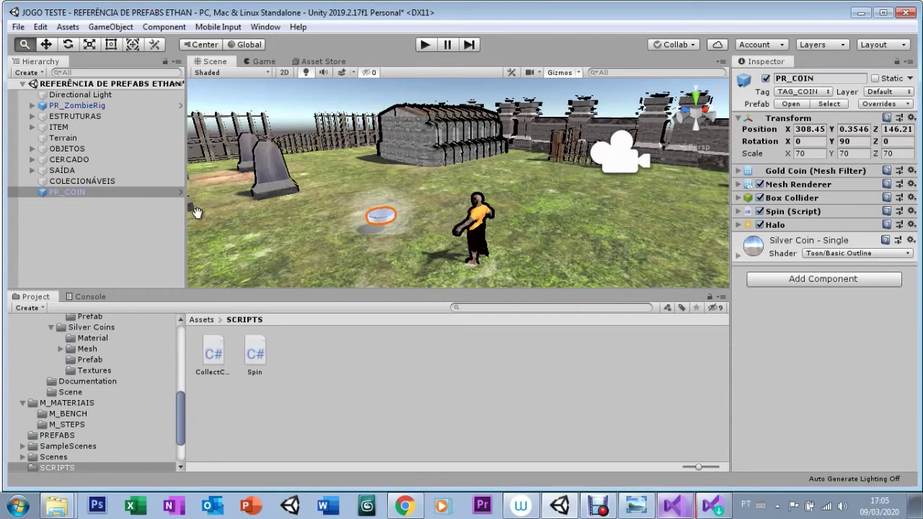
left_click(74, 191)
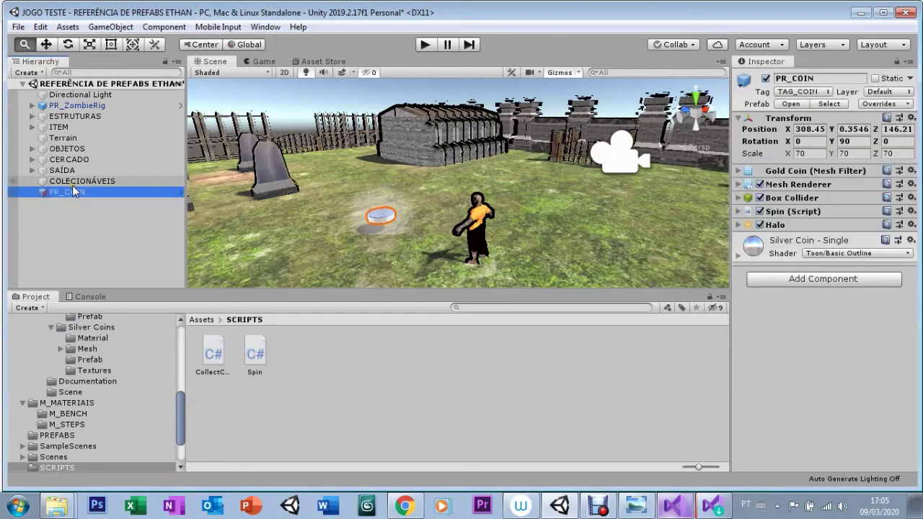
key("ctrl+d")
key("w")
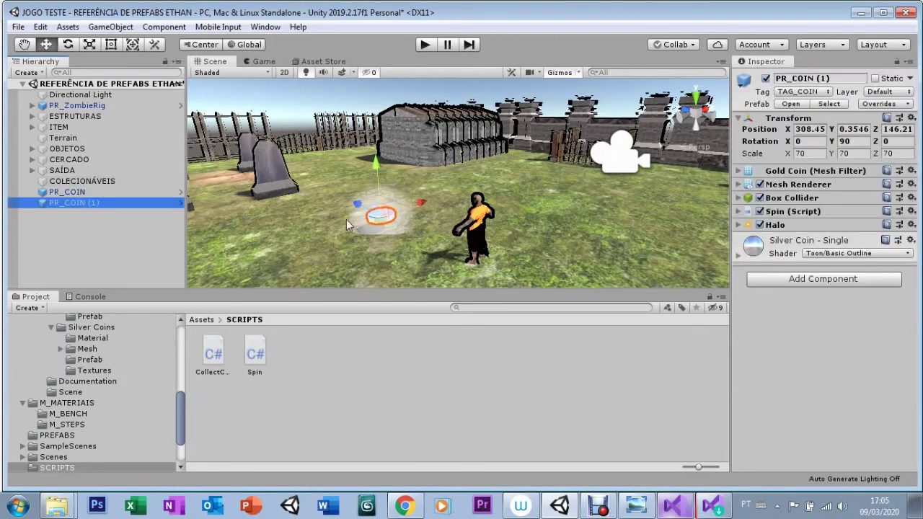
mouse_move(357, 213)
left_mouse_down()
mouse_move(323, 174)
mouse_move(315, 180)
mouse_move(301, 169)
left_mouse_up()
key("ctrl+d")
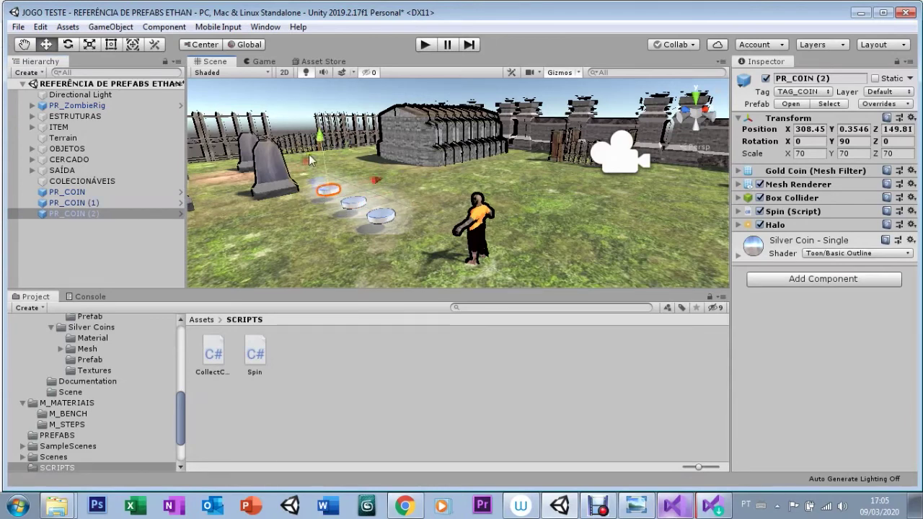
- Tilt PR_COIN (1) to about -41 degrees and PR_COIN (2) to about 41 degrees
left_click(352, 203)
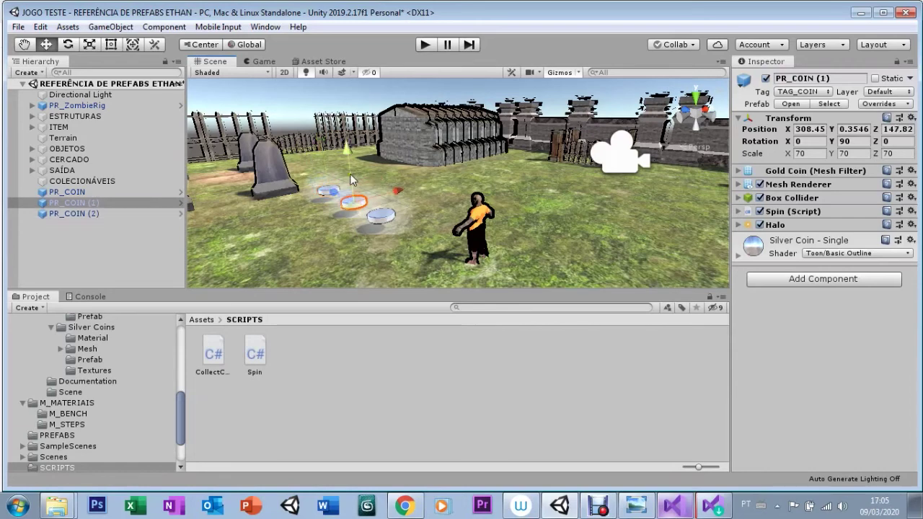
key("e")
left_click_drag(370, 184, 325, 193)
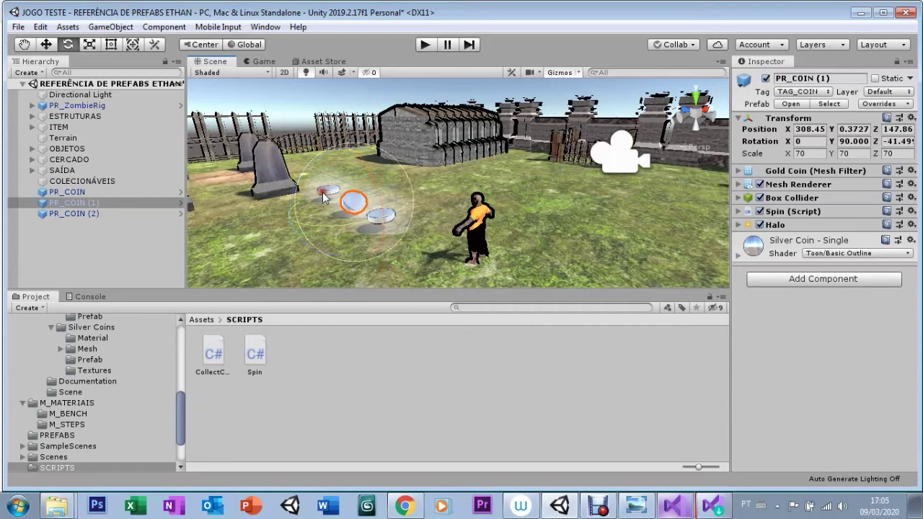
left_click(268, 189)
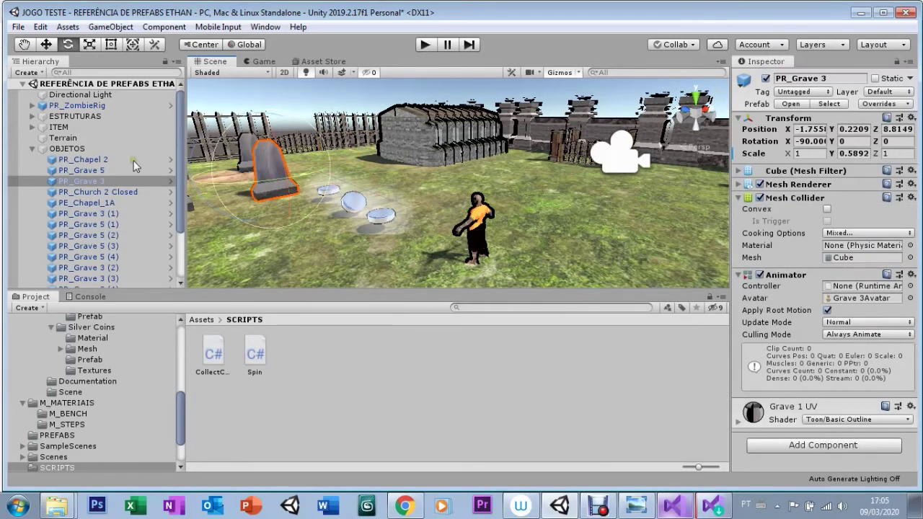
left_click(32, 149)
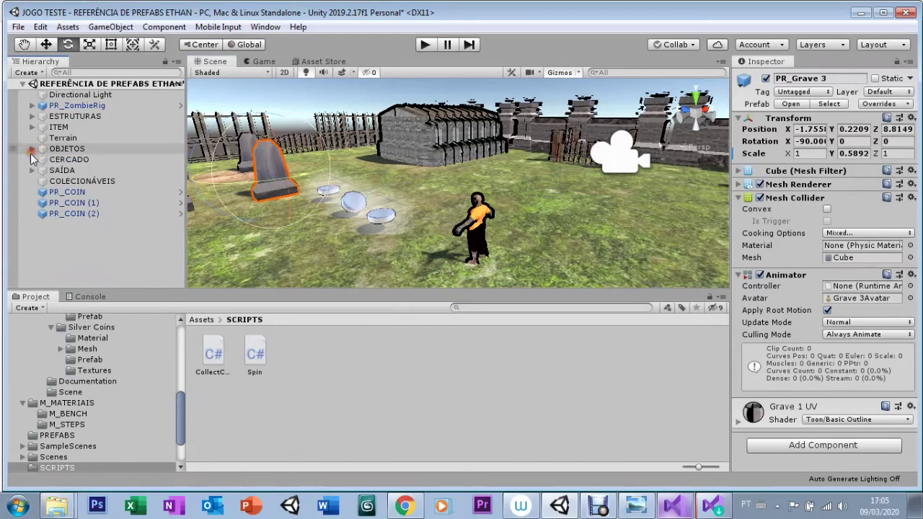
left_click(72, 213)
left_click(336, 157)
left_click_drag(337, 157, 298, 101)
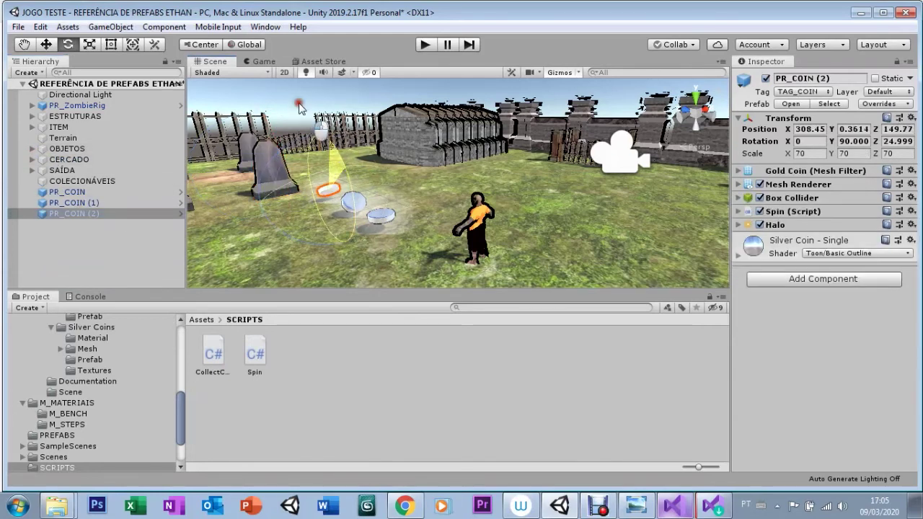
- Select all three coins with the Move tool and frame them in the view
key("w")
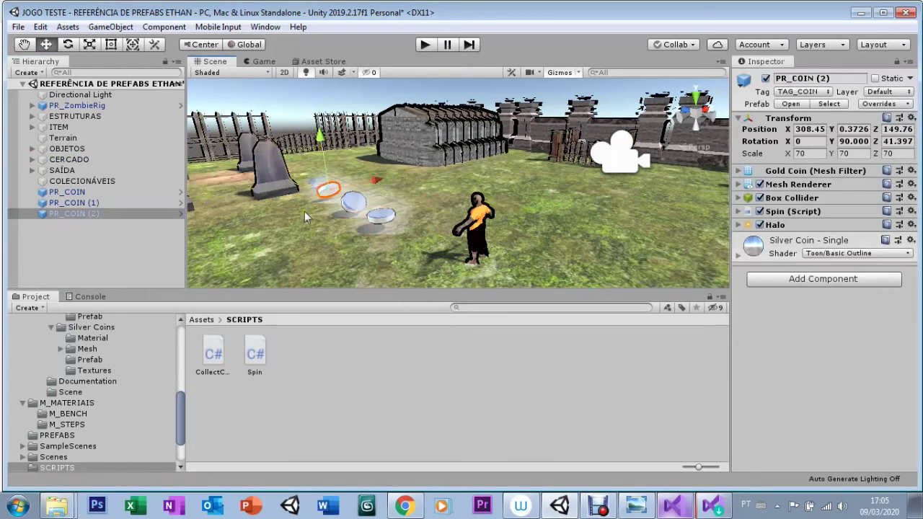
left_click(79, 193)
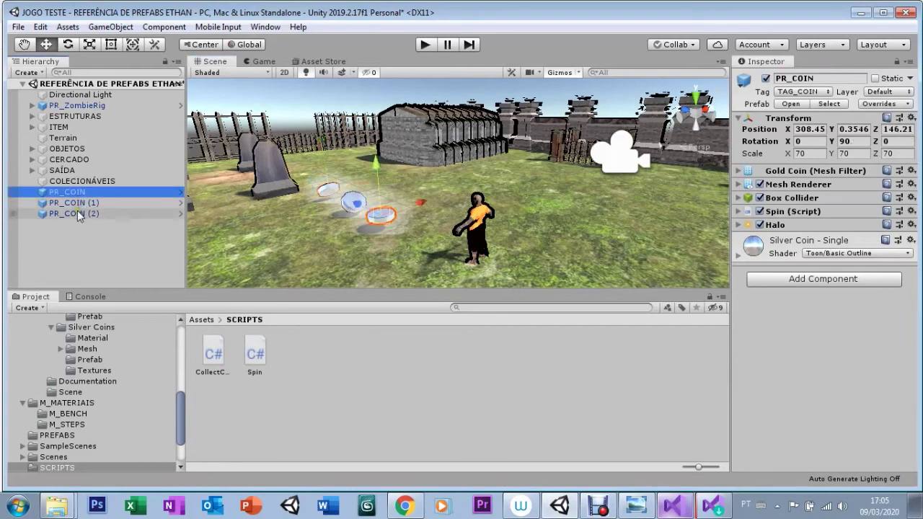
left_click(79, 213, "shift")
key("f")
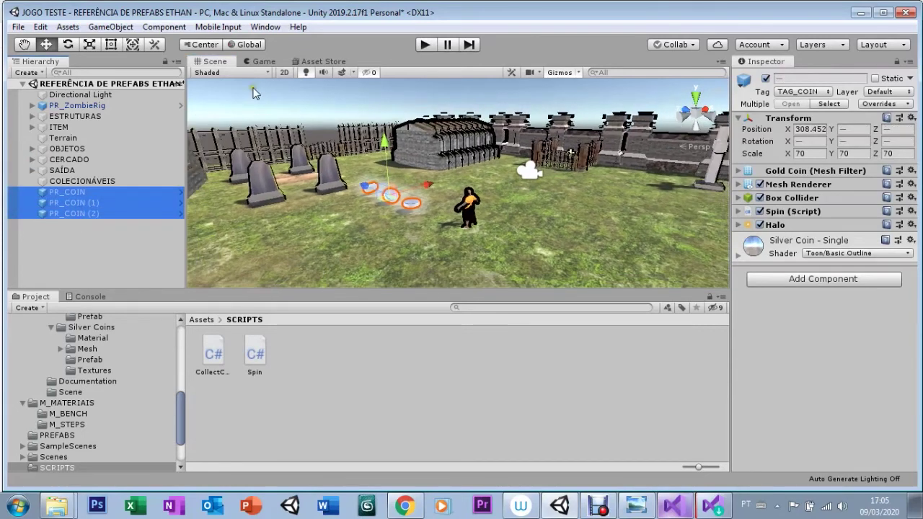
- Duplicate the three coins three times, sliding each copy further along, and place PR_COIN (9) by the gravestone
key("ctrl+d")
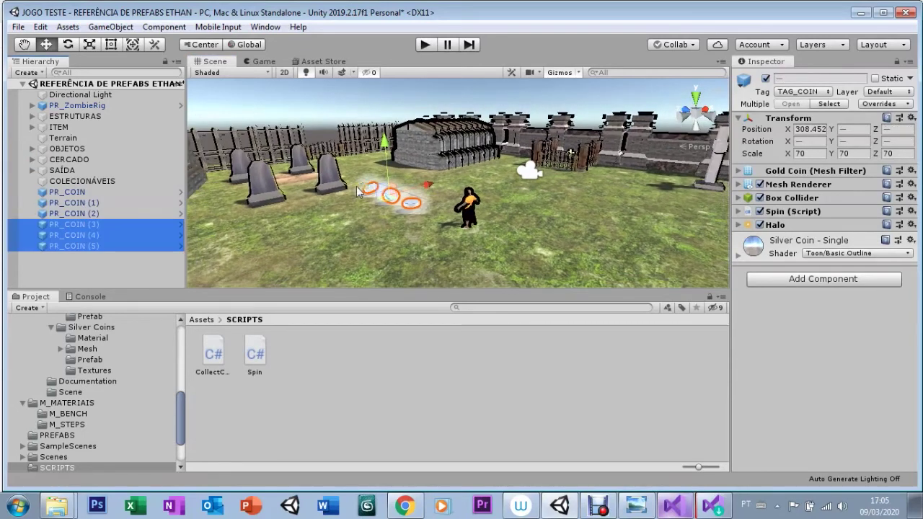
left_click_drag(363, 191, 477, 237)
mouse_move(411, 221)
left_mouse_down("alt")
mouse_move(454, 191)
mouse_move(415, 145)
left_mouse_up("alt")
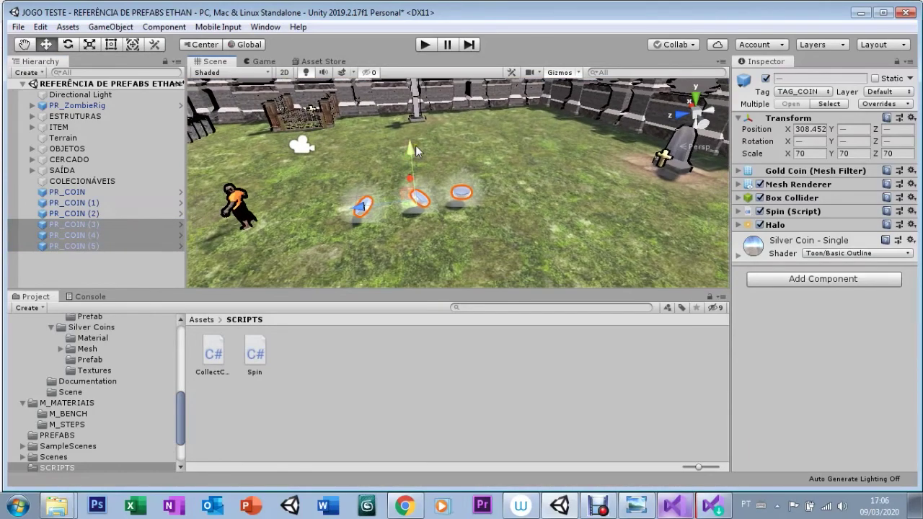
key("ctrl+d")
mouse_move(360, 207)
left_mouse_down()
mouse_move(534, 189)
mouse_move(534, 159)
mouse_move(414, 204)
mouse_move(501, 160)
left_mouse_up()
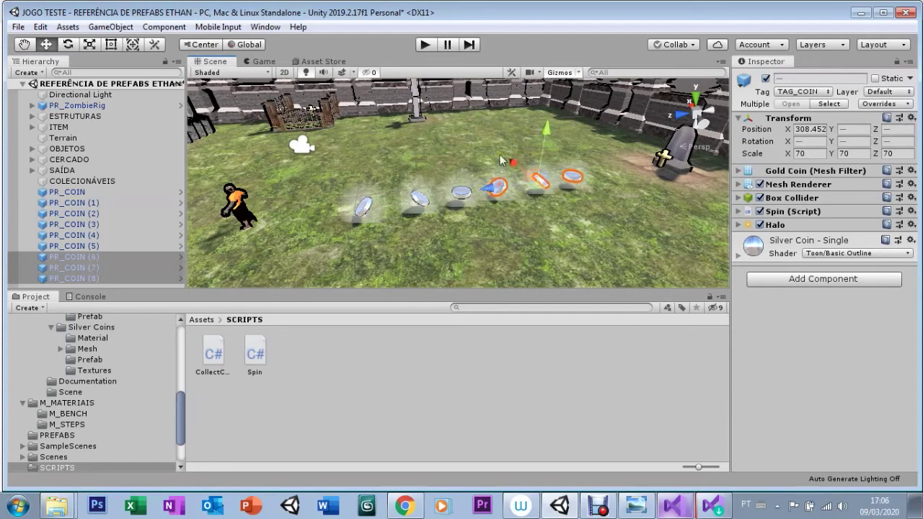
key("ctrl+d")
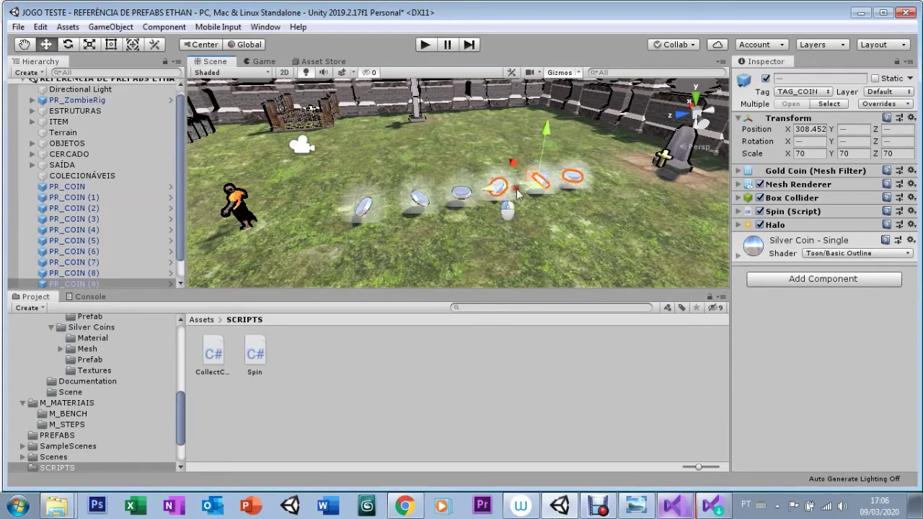
left_click_drag(490, 195, 631, 171)
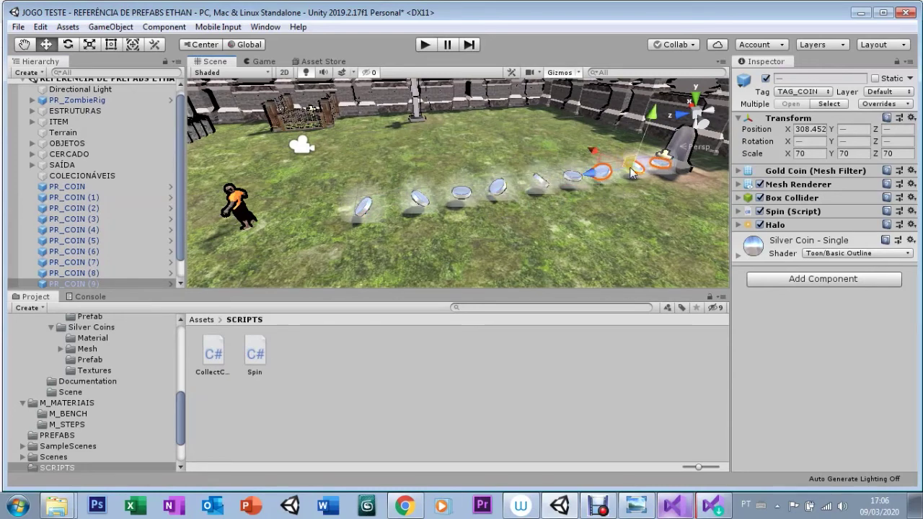
left_click(660, 168)
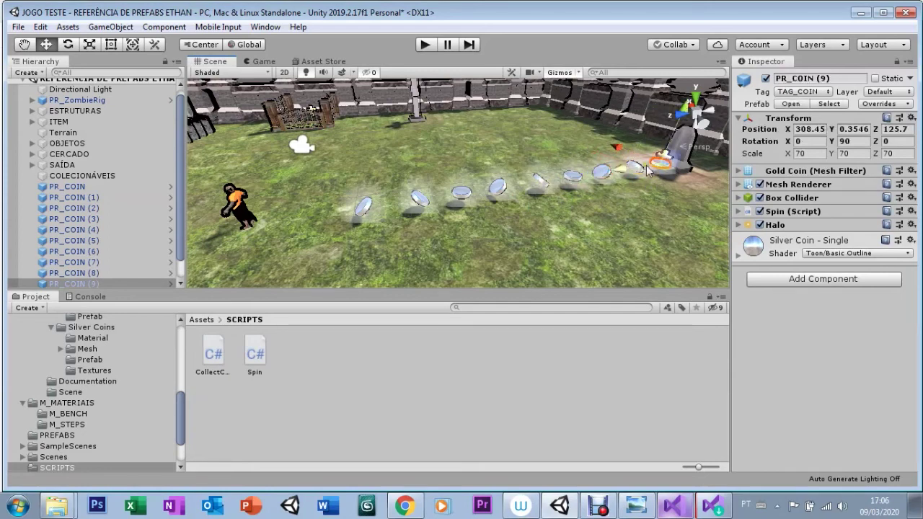
left_click_drag(659, 168, 633, 168)
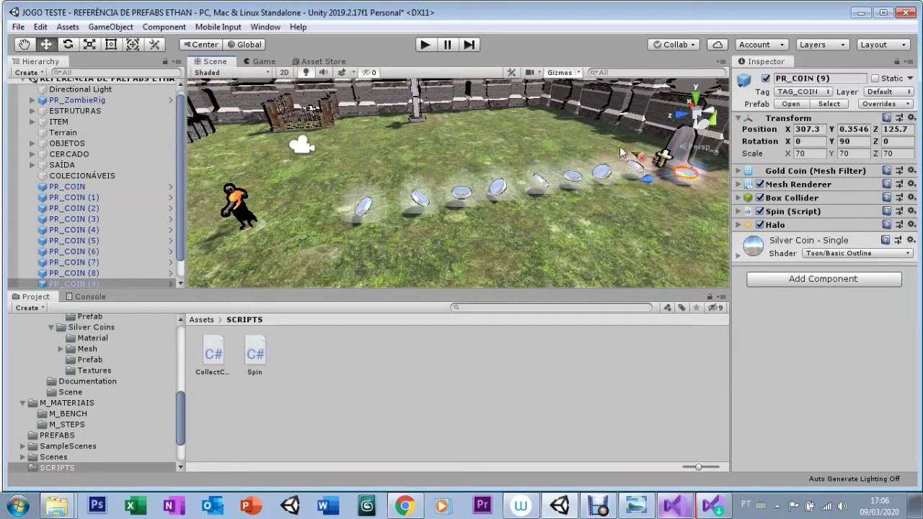
- Play the game in the Game view to watch the zombie collect the coins, then stop
left_click(261, 62)
left_click(426, 45)
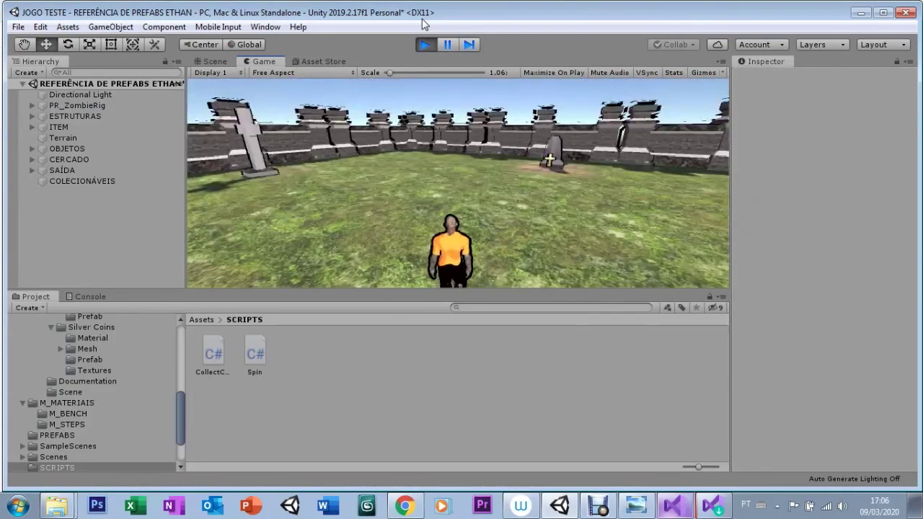
left_click(426, 45)
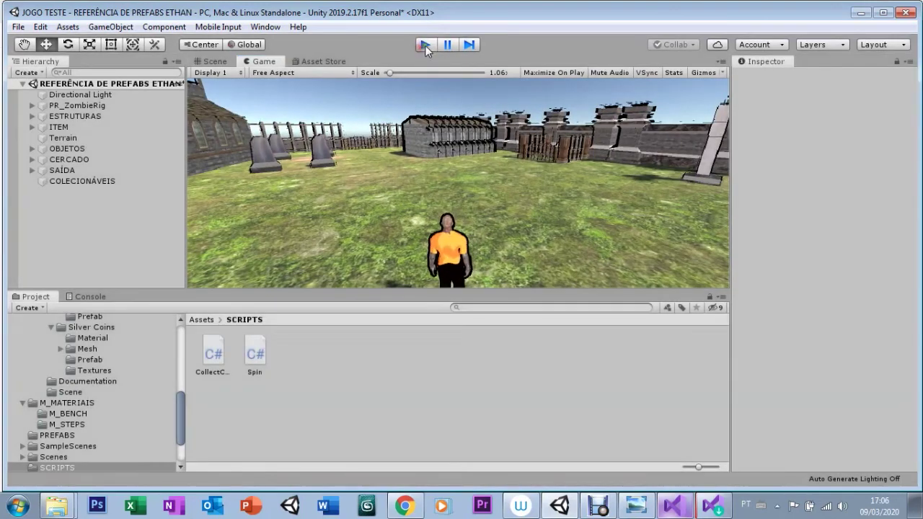